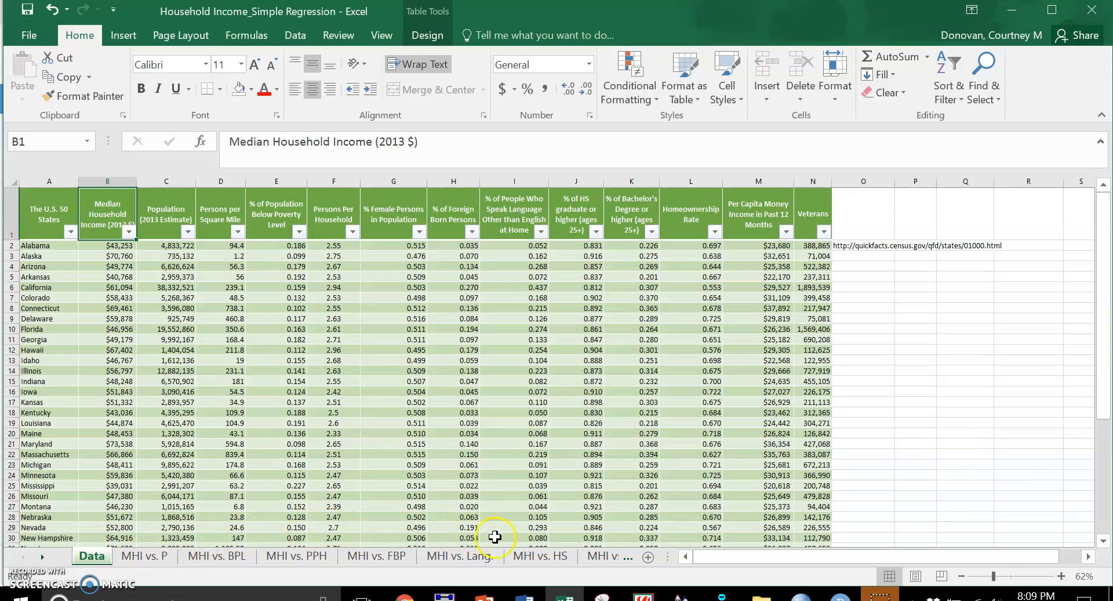
# Look through the MHI vs. P, BPL, PPH and FBP sheets, ending back on MHI vs. P.
pyautogui.click(149, 560)
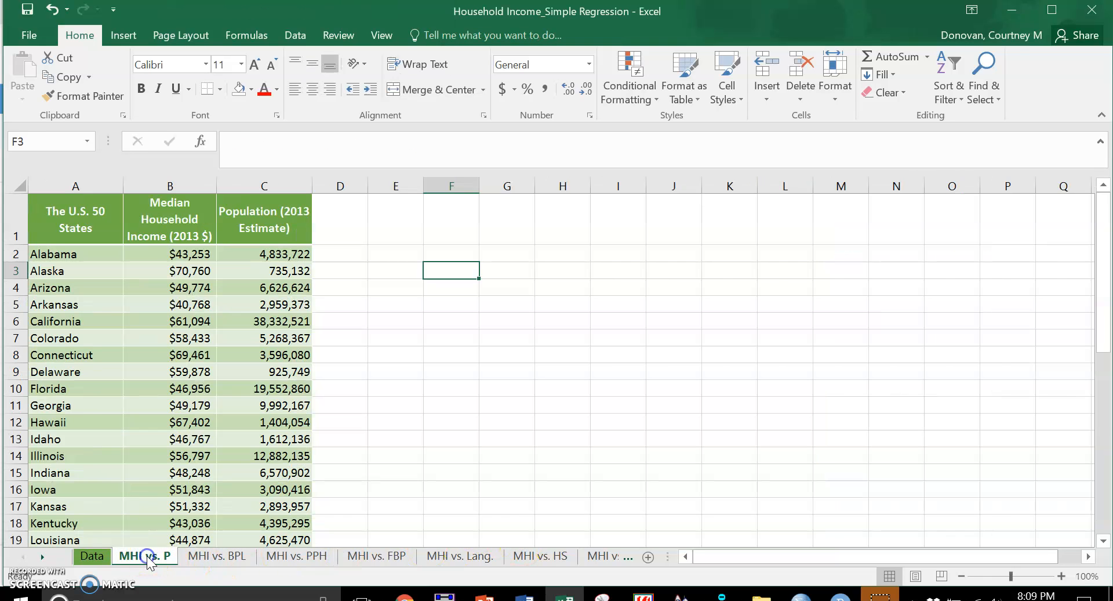
pyautogui.click(202, 559)
pyautogui.click(297, 560)
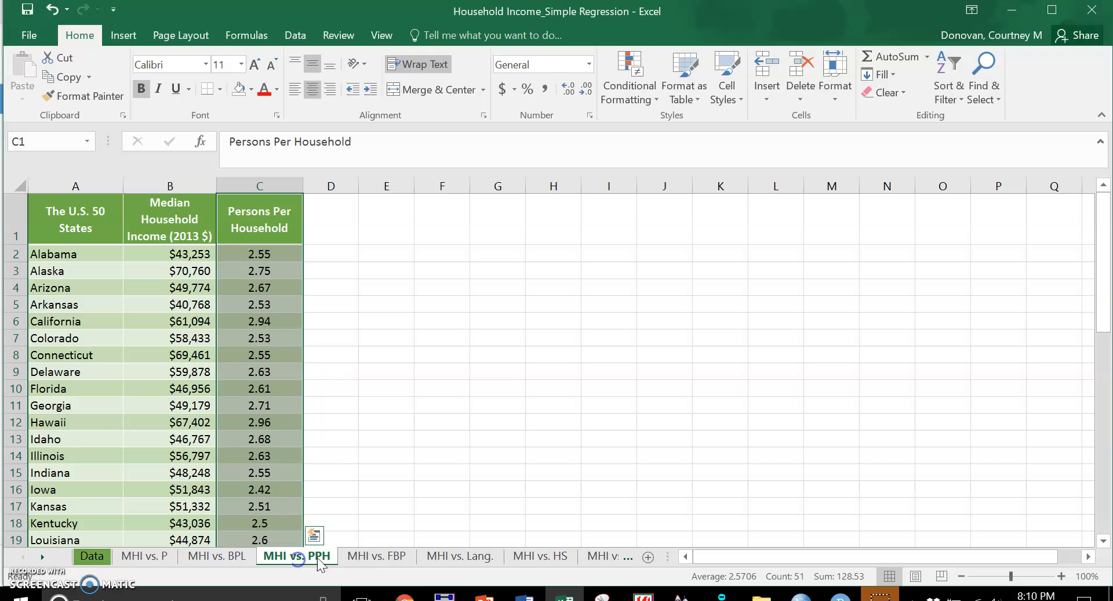
pyautogui.click(374, 556)
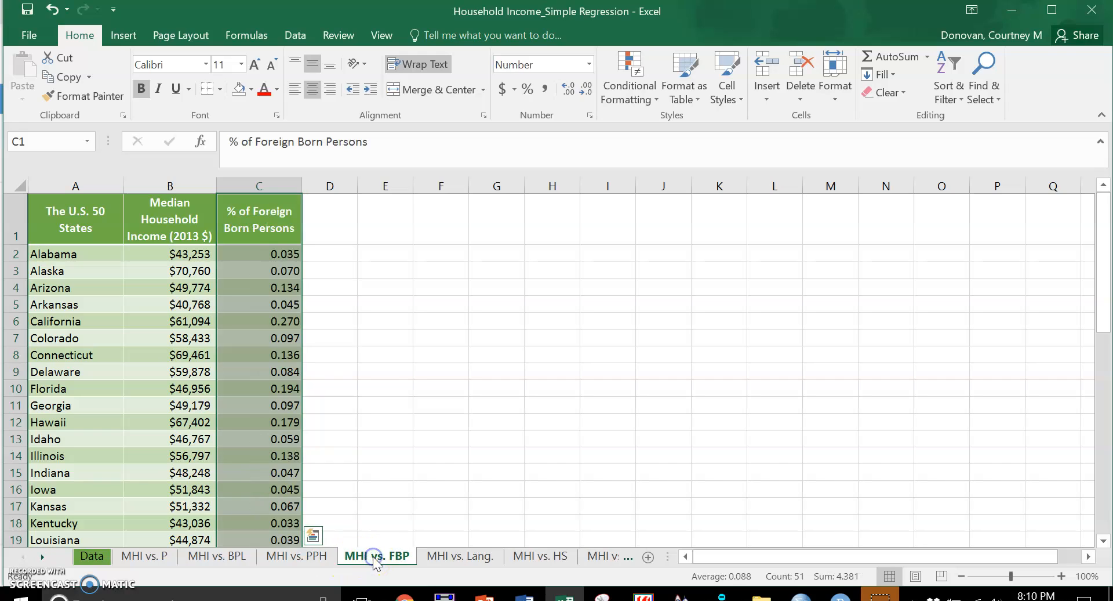
pyautogui.click(152, 563)
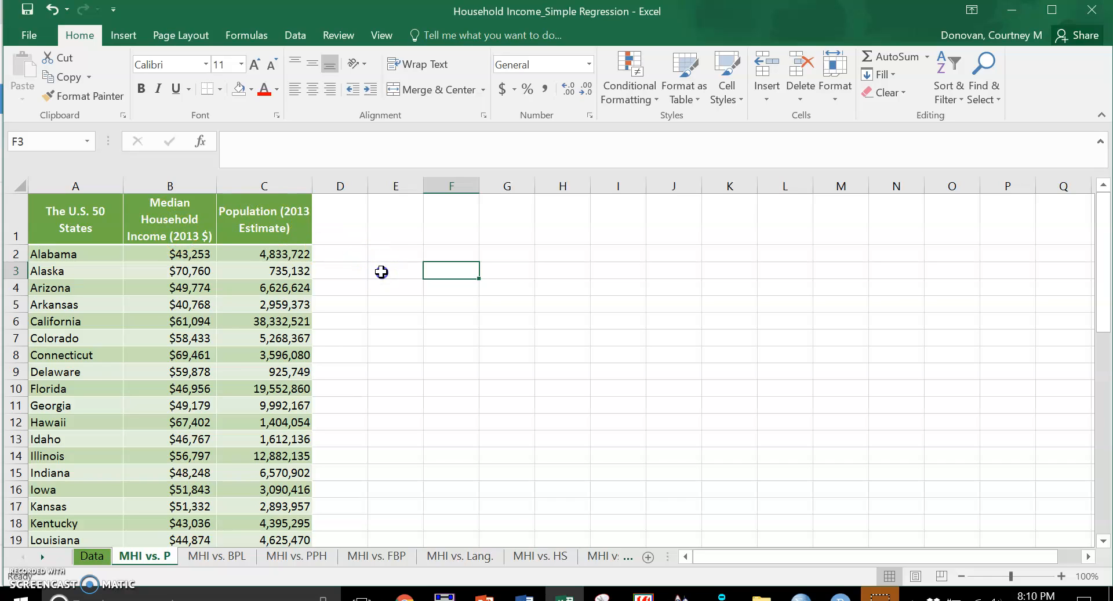
# Start a Regression analysis on the MHI vs. P sheet with the median household income values B2:B51 as the Y range.
pyautogui.click(382, 272)
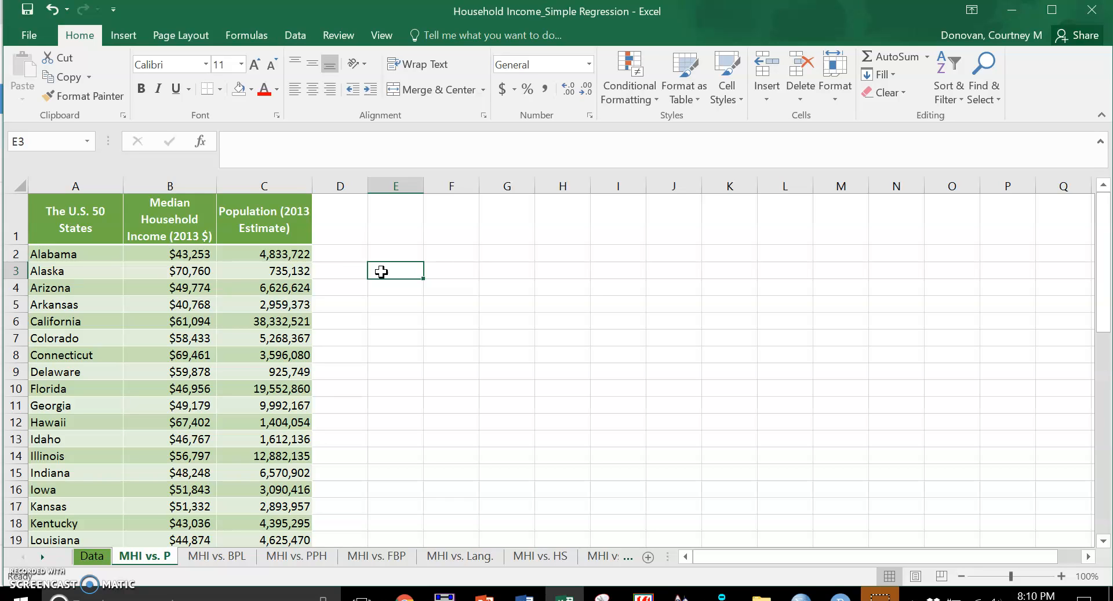
pyautogui.click(296, 39)
pyautogui.click(968, 58)
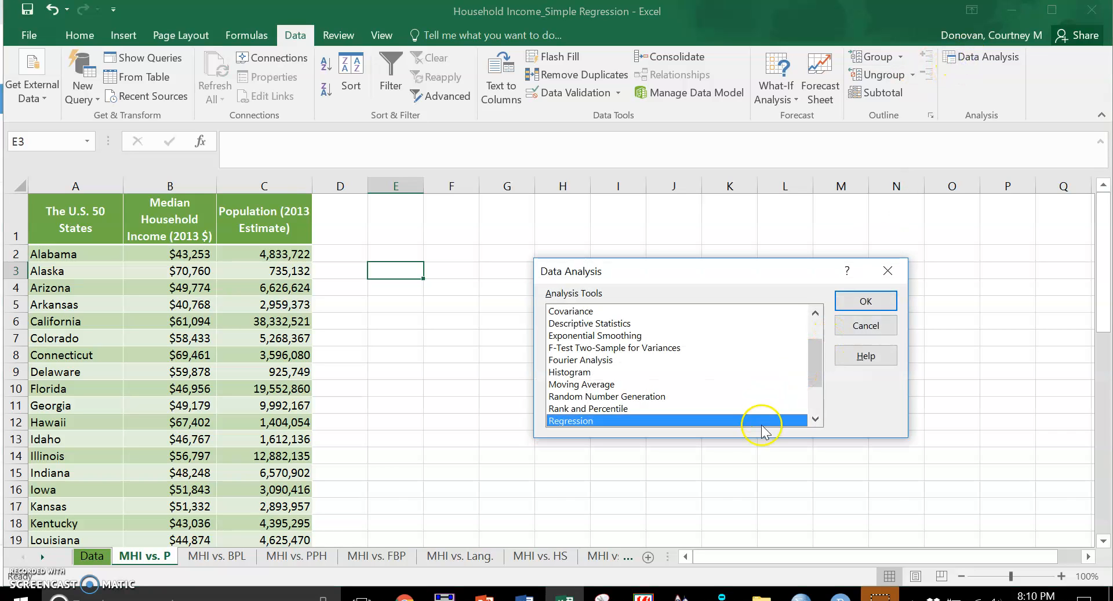
pyautogui.click(858, 302)
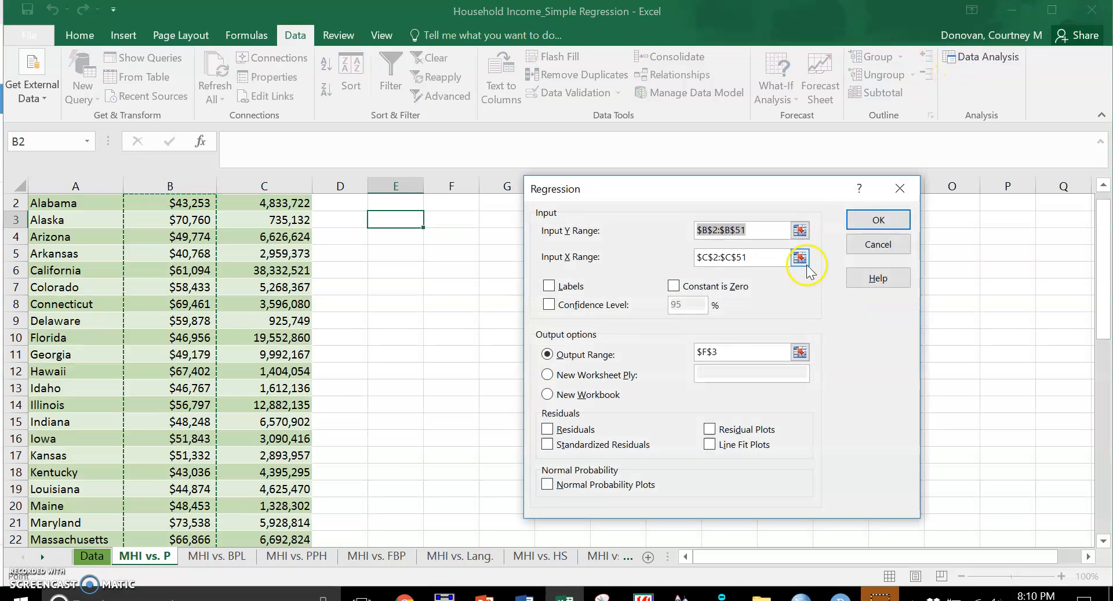
pyautogui.press('BackSpace')
pyautogui.click(191, 253)
pyautogui.scroll(1, 191, 254)
pyautogui.click(188, 254)
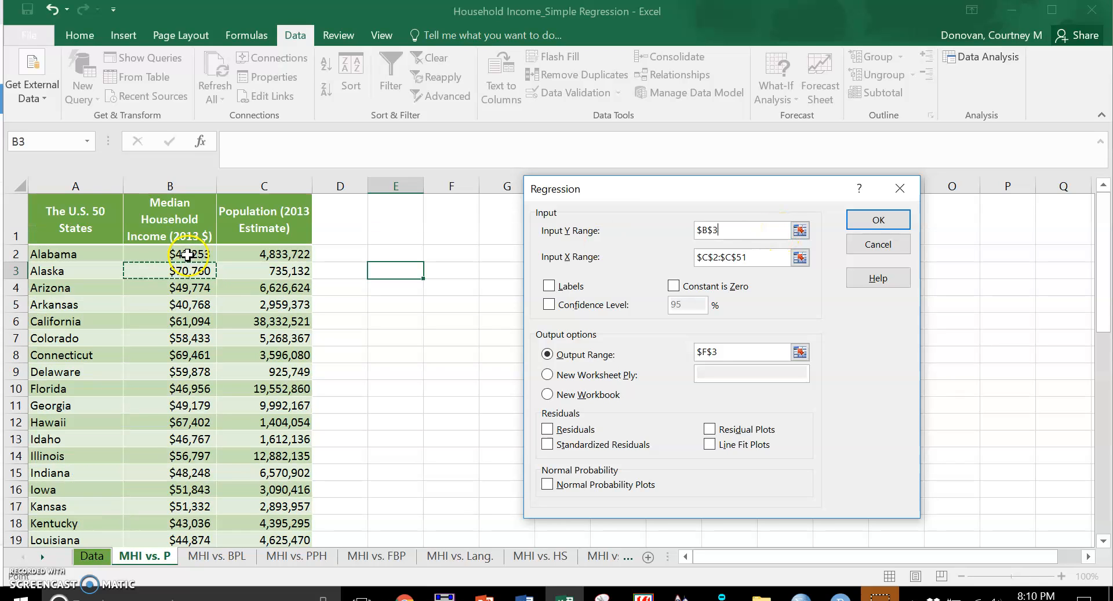
pyautogui.moveTo(188, 254); pyautogui.dragTo(175, 522)
# Set the regression's X range to the population values C2:C51 and run it with the output at F3.
pyautogui.click(773, 254)
pyautogui.moveTo(748, 257); pyautogui.dragTo(690, 253)
pyautogui.press('BackSpace')
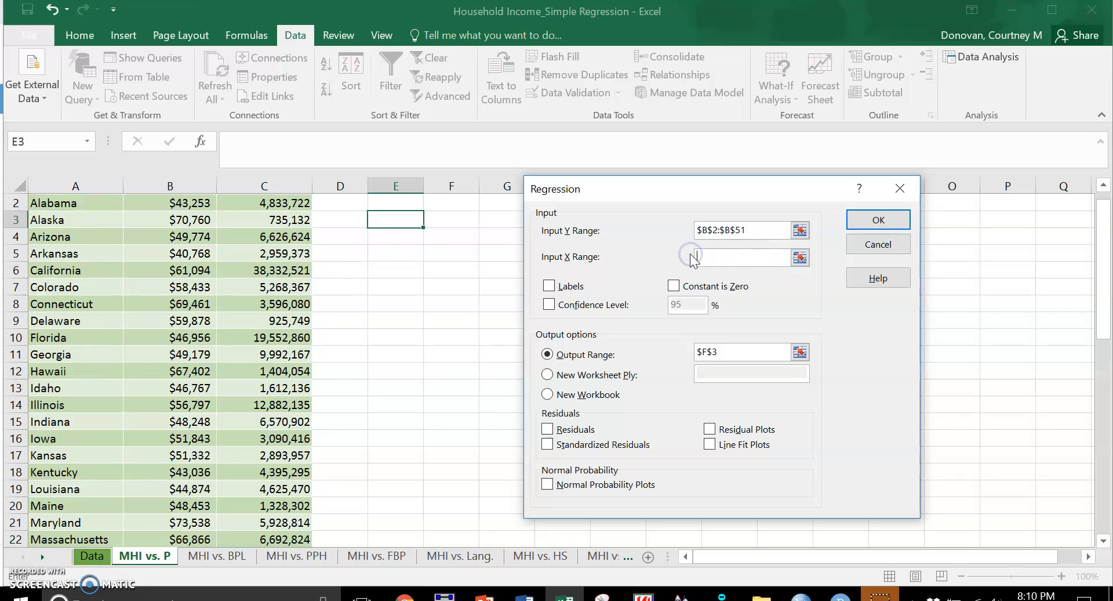
pyautogui.click(301, 278)
pyautogui.scroll(1, 301, 278)
pyautogui.click(301, 279)
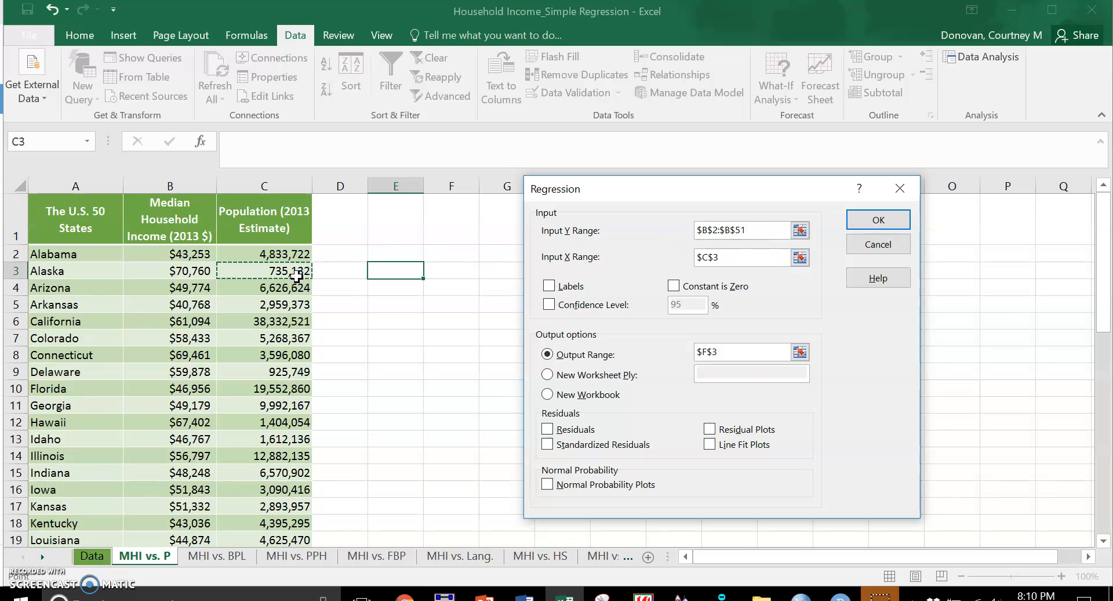
pyautogui.moveTo(293, 254); pyautogui.dragTo(287, 518)
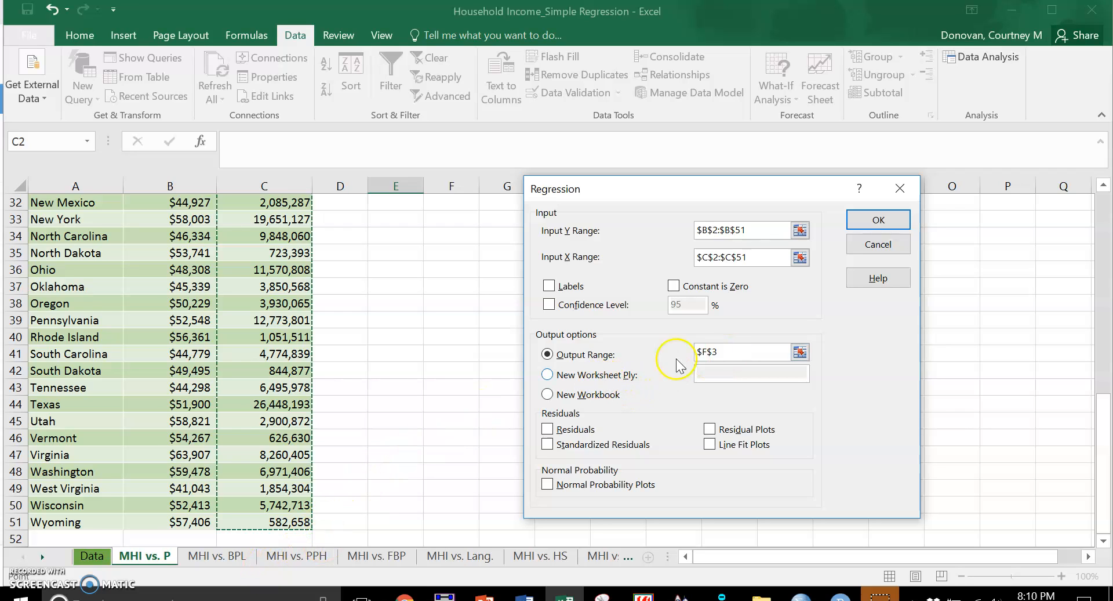
pyautogui.click(899, 222)
# Fit the width of column F to the labels of the regression summary output.
pyautogui.click(602, 306)
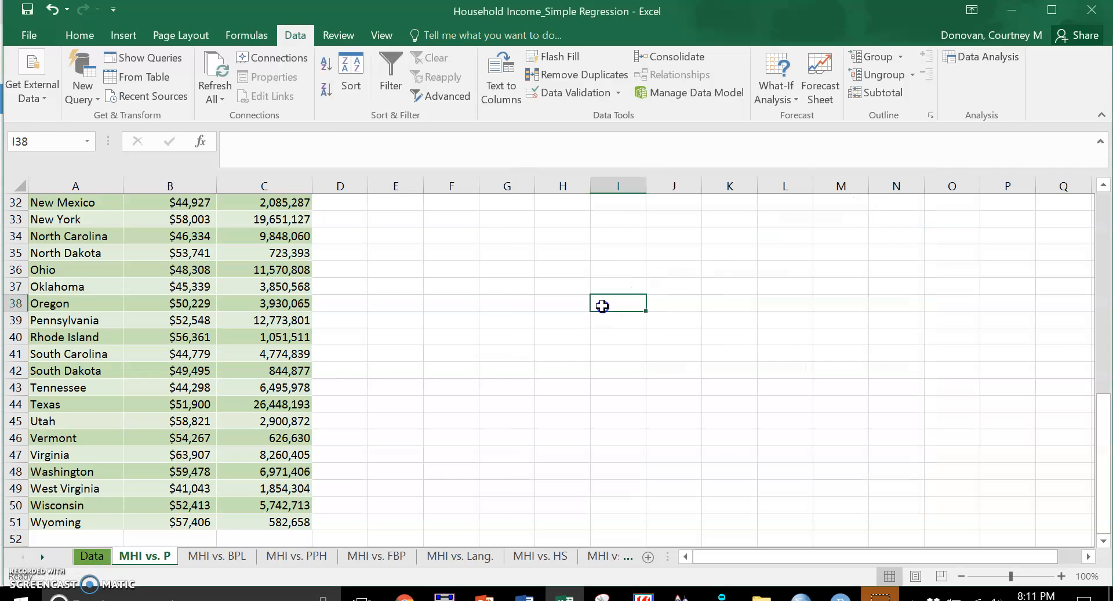
pyautogui.scroll(7, 603, 306)
pyautogui.click(603, 306)
pyautogui.scroll(4, 602, 306)
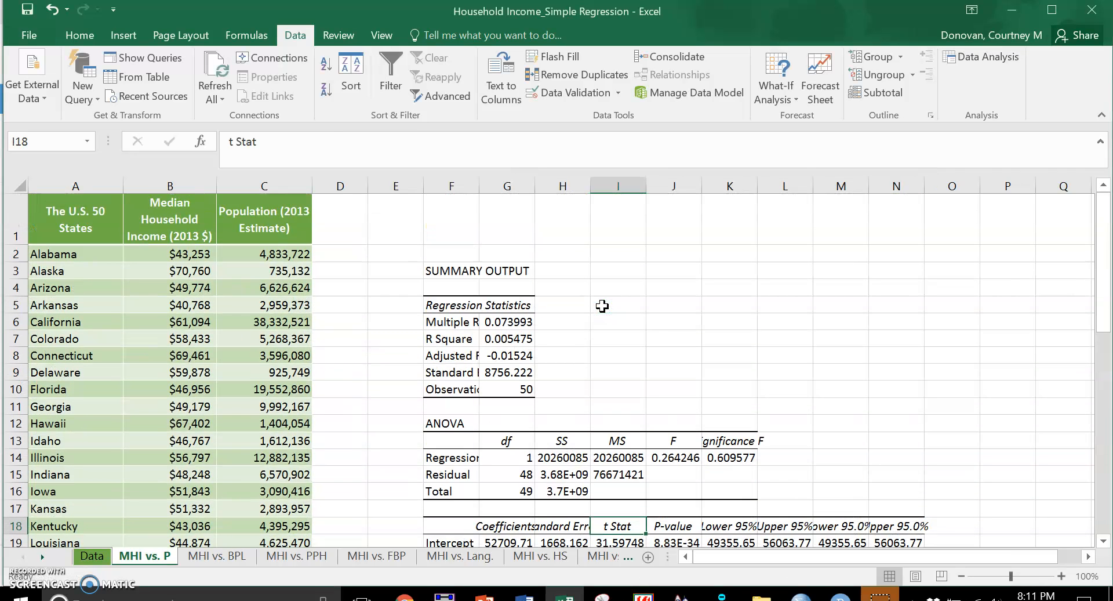
pyautogui.doubleClick(479, 186)
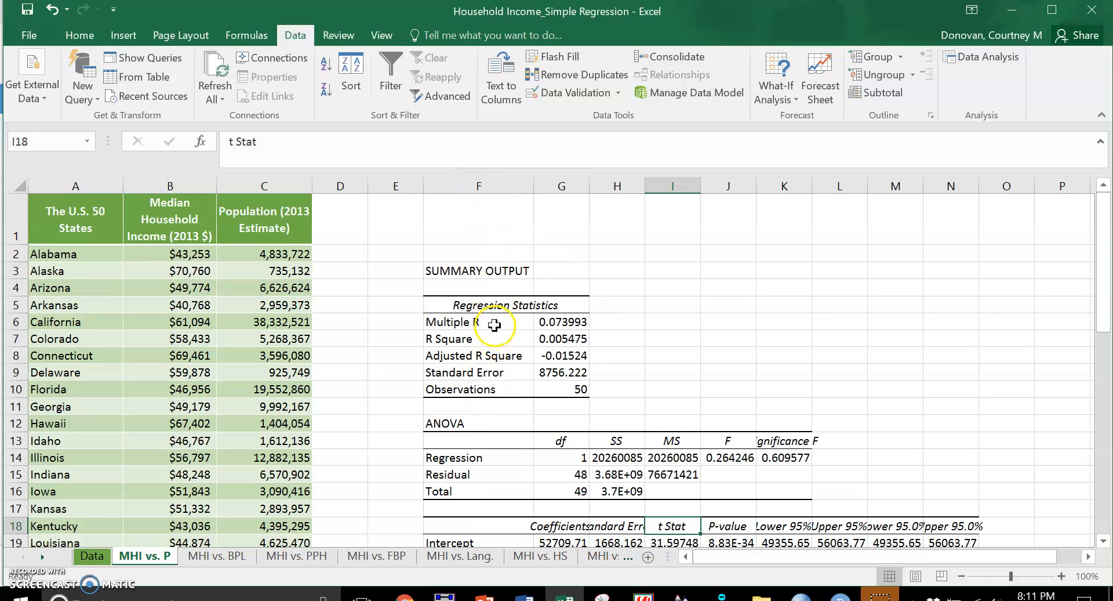
# Add the red note "very weak correlation, no relationship" in H6, beside the Multiple R value.
pyautogui.click(563, 322)
pyautogui.click(642, 322)
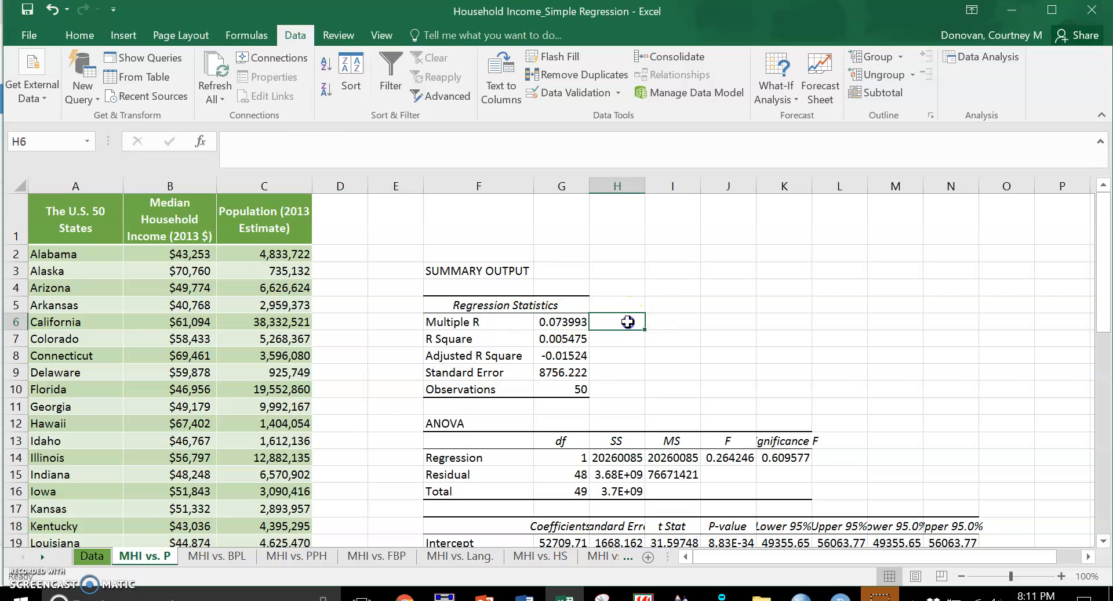
pyautogui.click(81, 35)
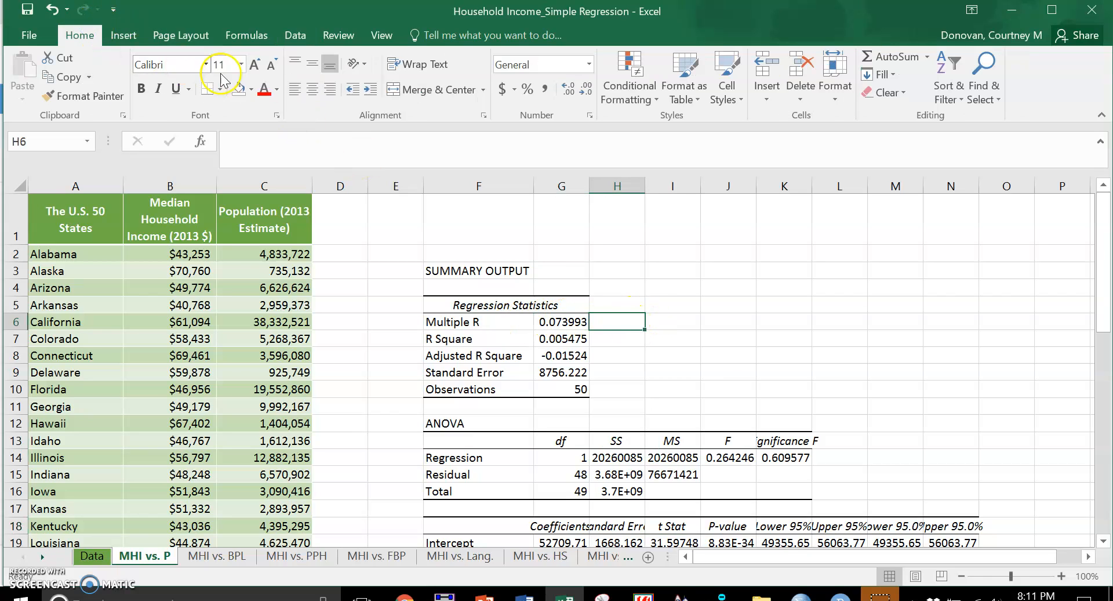
pyautogui.click(264, 90)
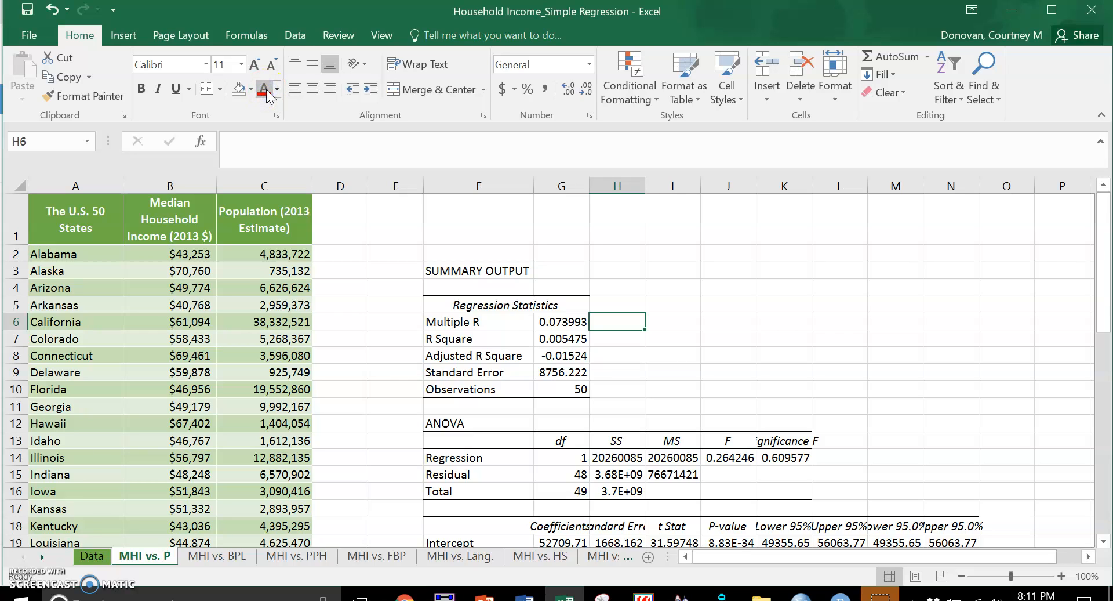
pyautogui.write('very')
pyautogui.write(' we')
pyautogui.press('BackSpace')
pyautogui.write('weak correl')
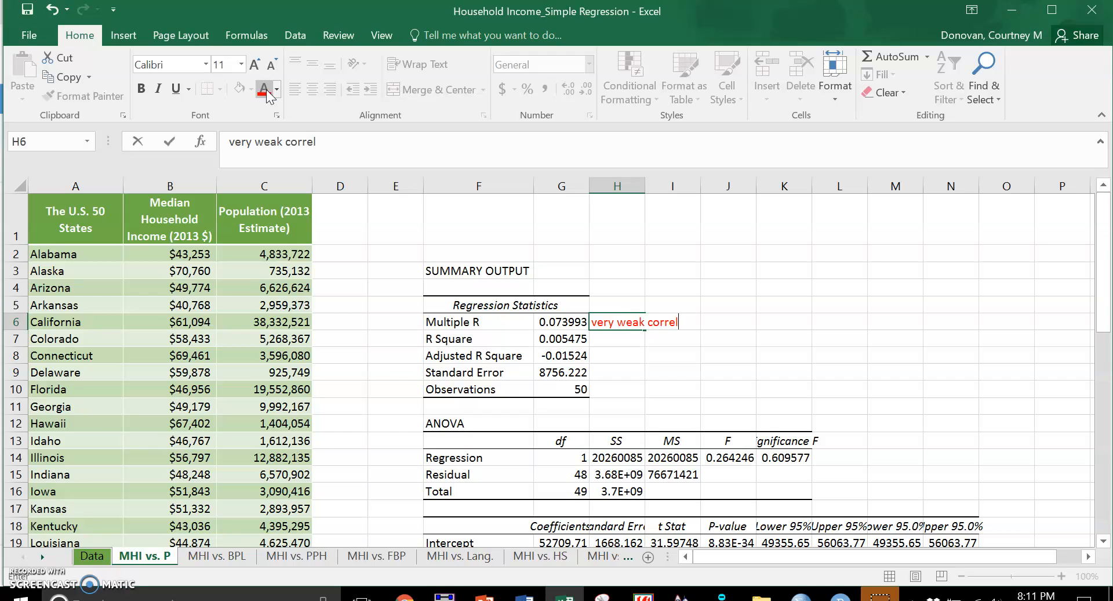
pyautogui.write('ation, no relationship')
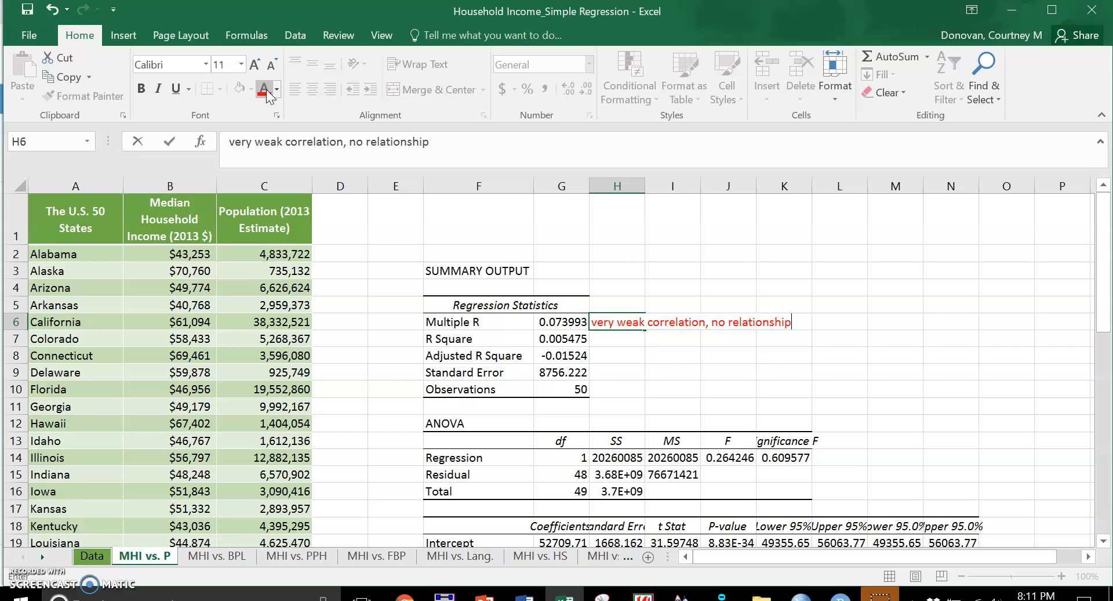
pyautogui.press('Return')
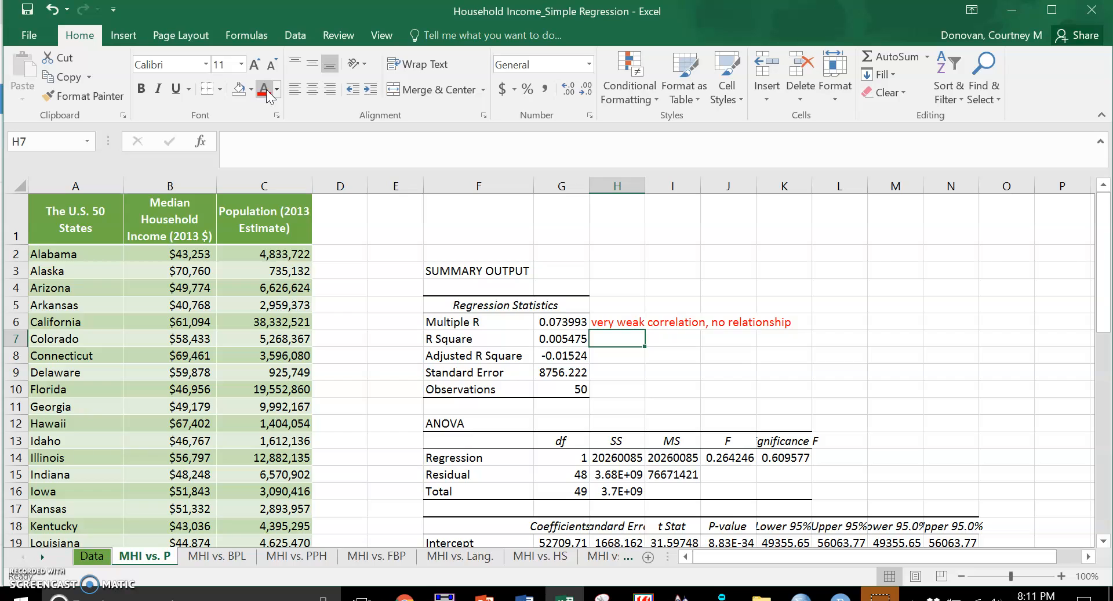
# Add the note "<1% explained" in H7 beside the R Square value and colour it red.
pyautogui.write('<1%')
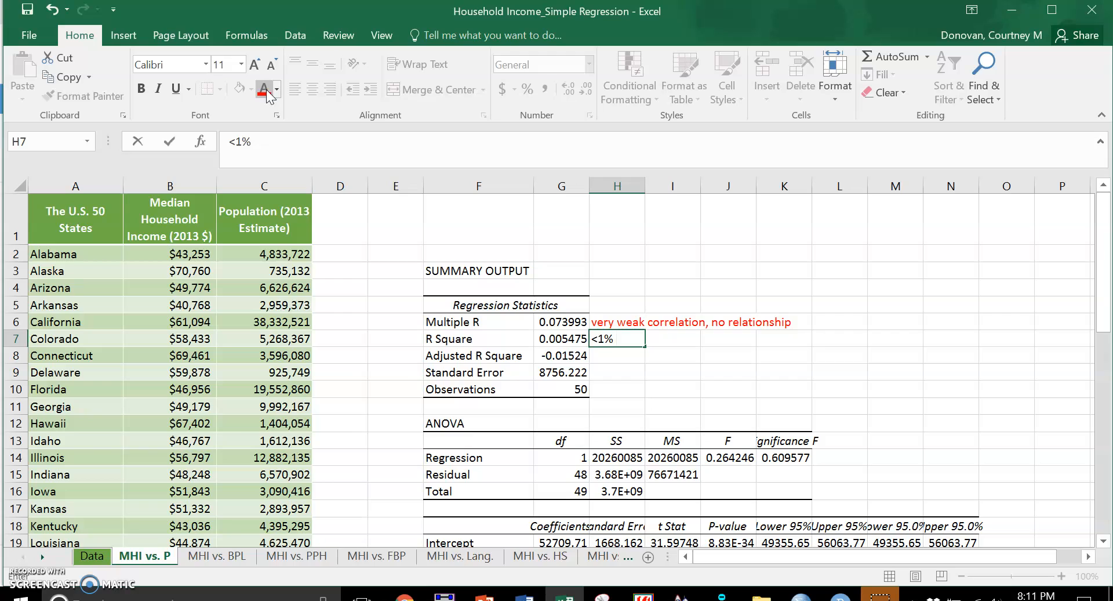
pyautogui.write('plained')
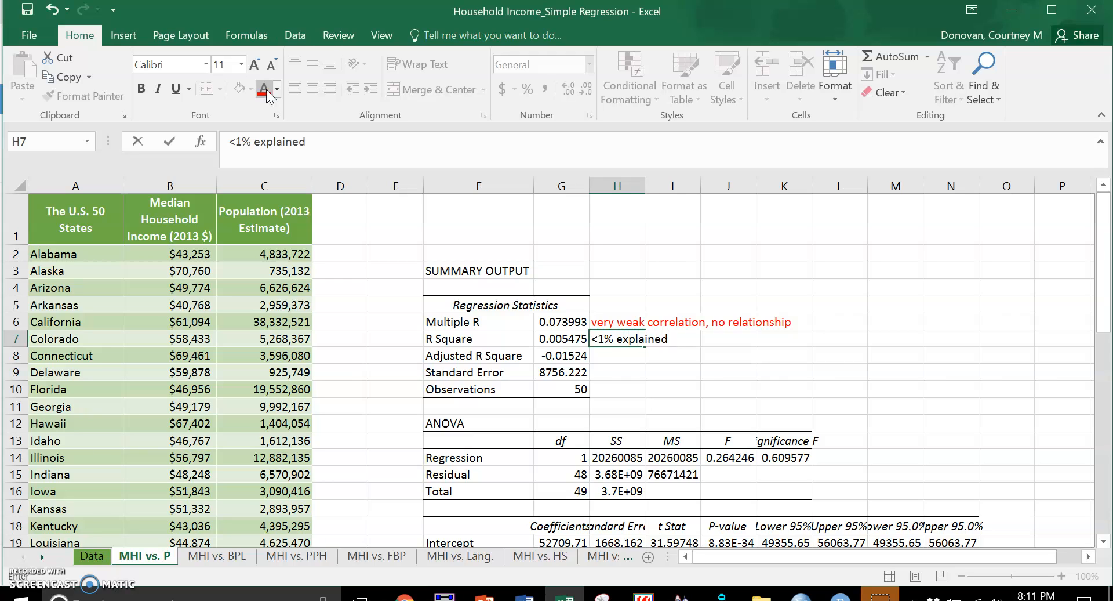
pyautogui.press('Return')
pyautogui.press('Up')
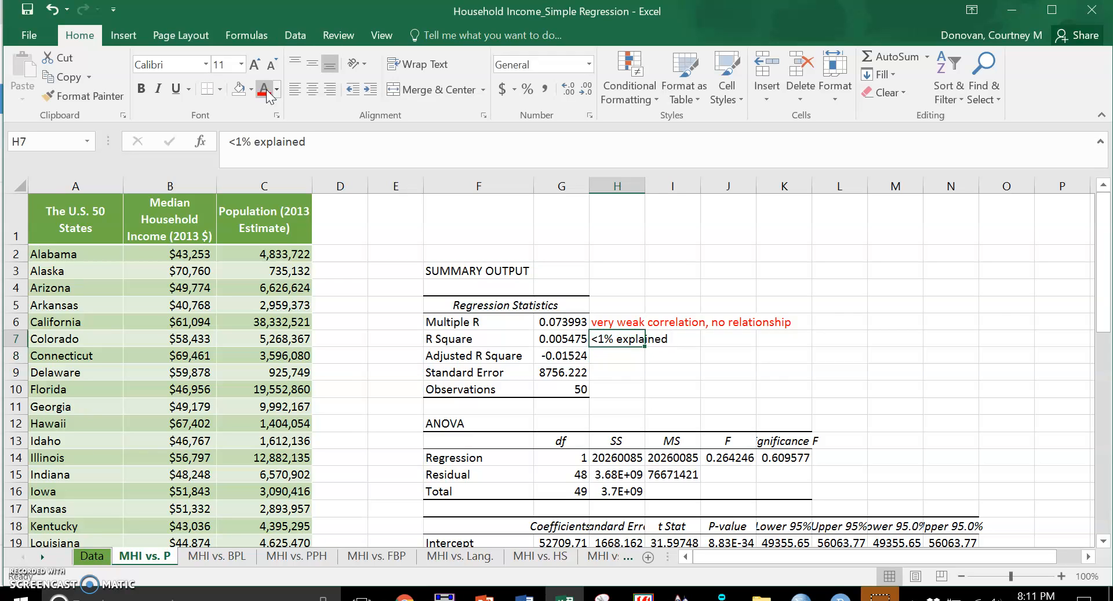
pyautogui.click(264, 89)
# Widen column K to fit the Significance F heading and colour the heading and its value red.
pyautogui.click(811, 193)
pyautogui.moveTo(811, 193); pyautogui.dragTo(830, 193)
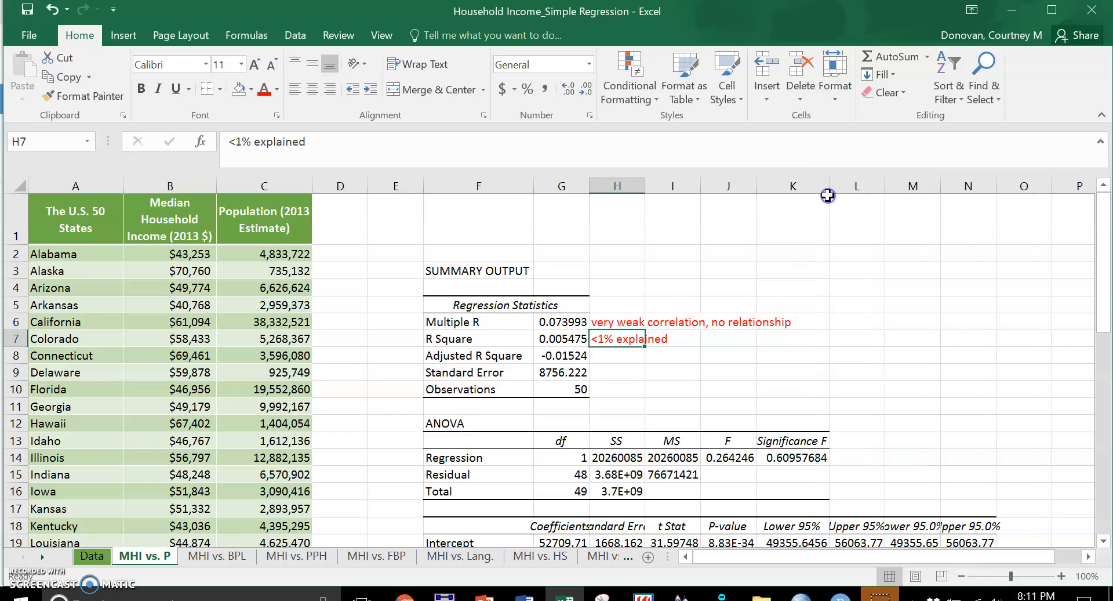
pyautogui.click(447, 421)
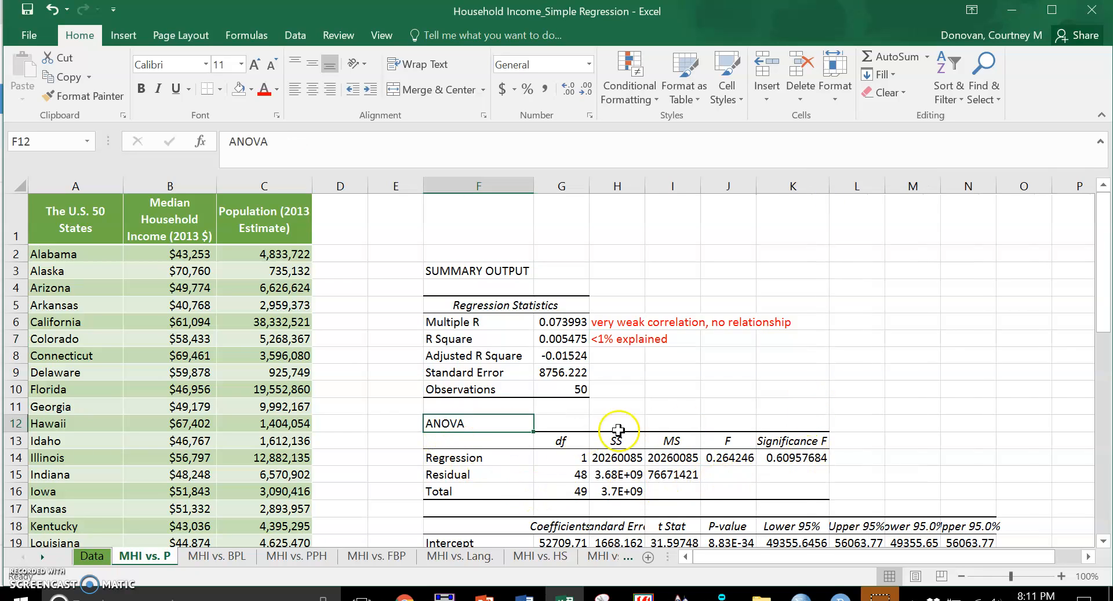
pyautogui.moveTo(765, 440); pyautogui.dragTo(797, 459)
pyautogui.click(264, 90)
# Add the note "model is NOT significant more .05" in L14 beside the Significance F value and colour it red.
pyautogui.click(856, 441)
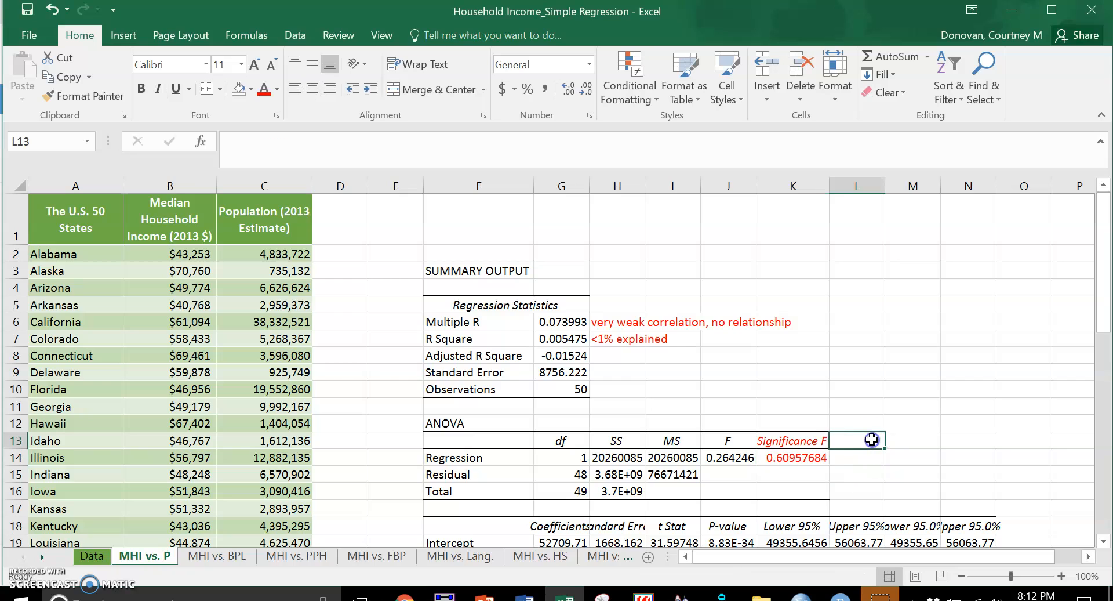
pyautogui.click(881, 461)
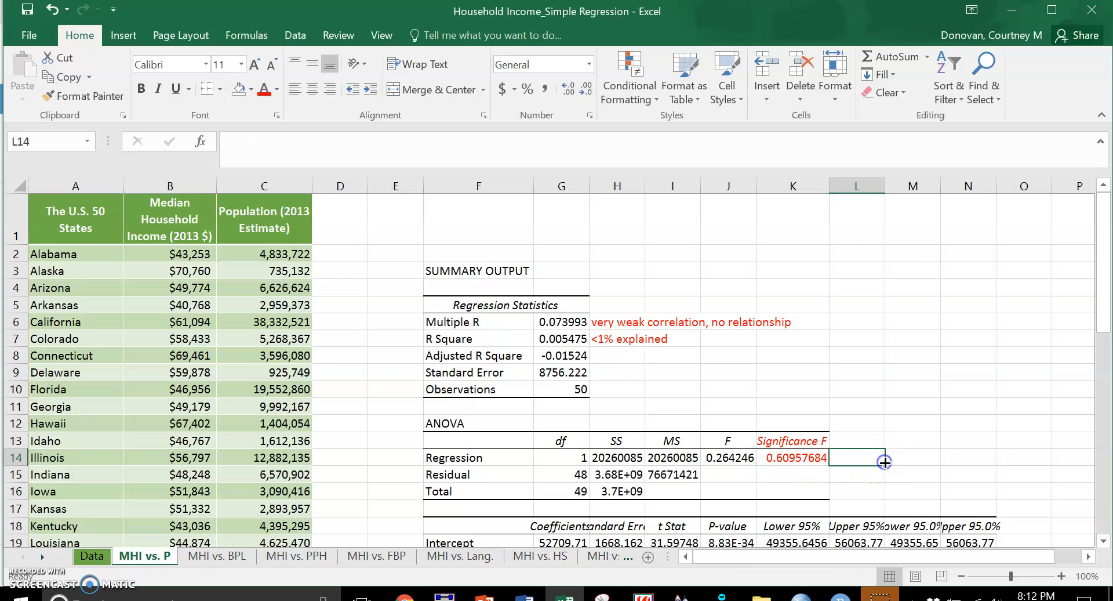
pyautogui.write('model is NOT signif')
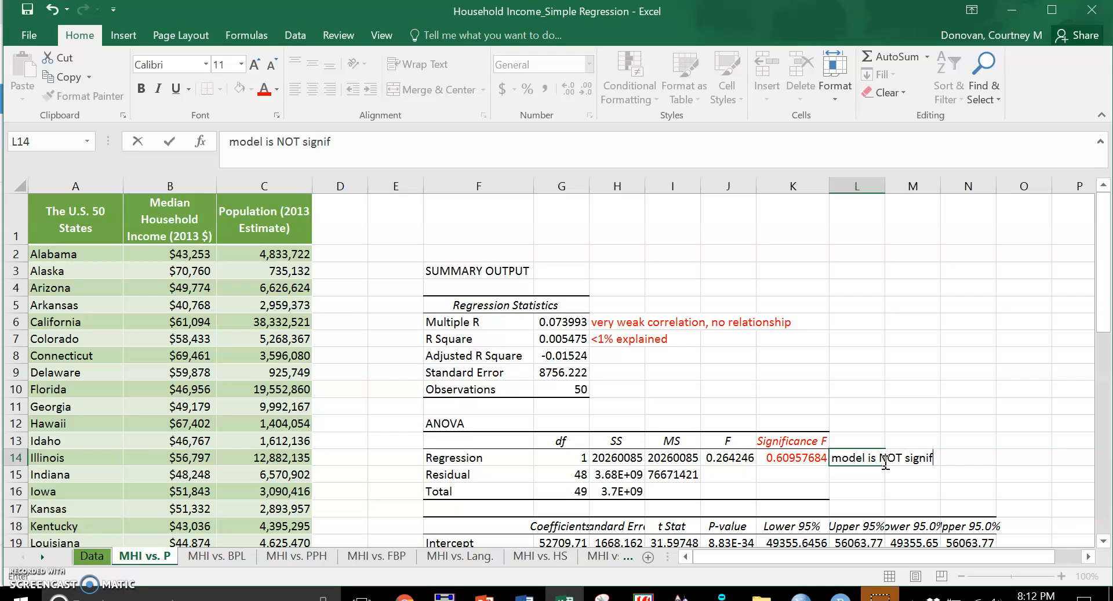
pyautogui.write('icant more .05')
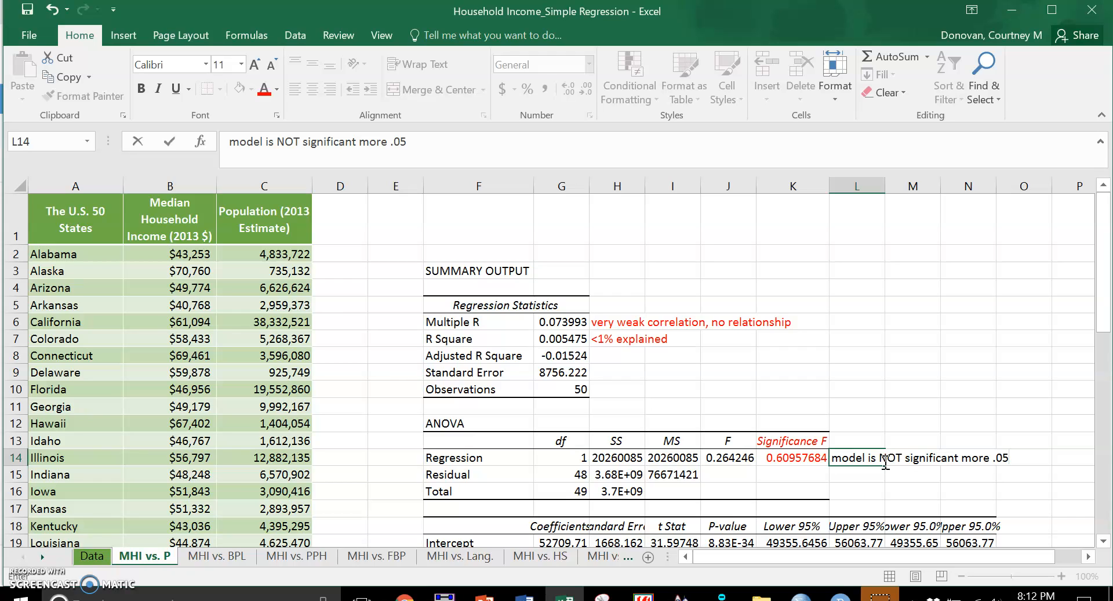
pyautogui.press('Return')
pyautogui.click(868, 459)
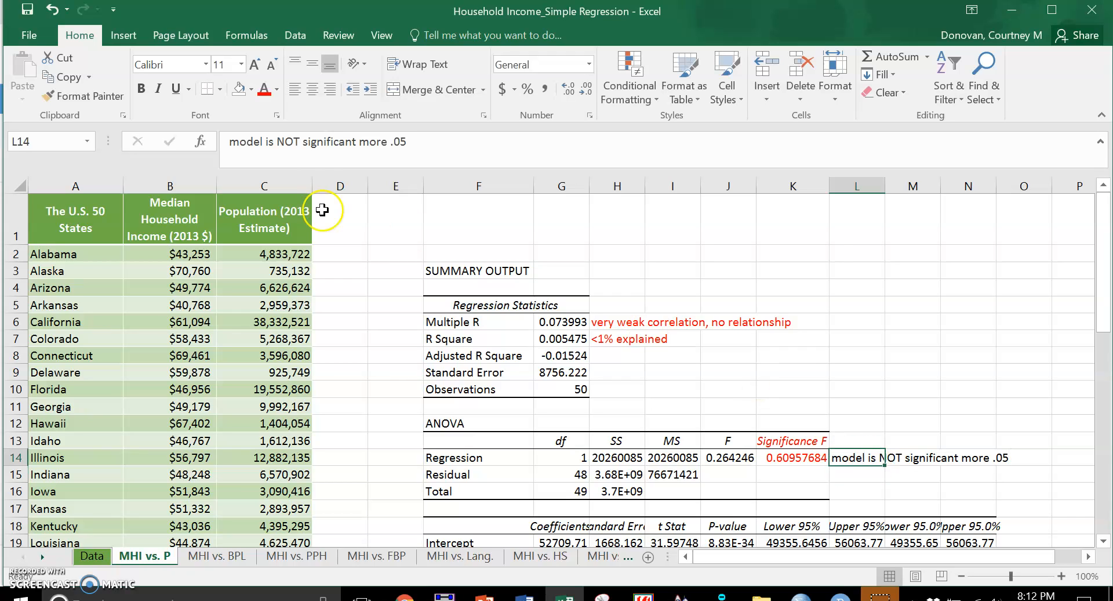
pyautogui.click(264, 91)
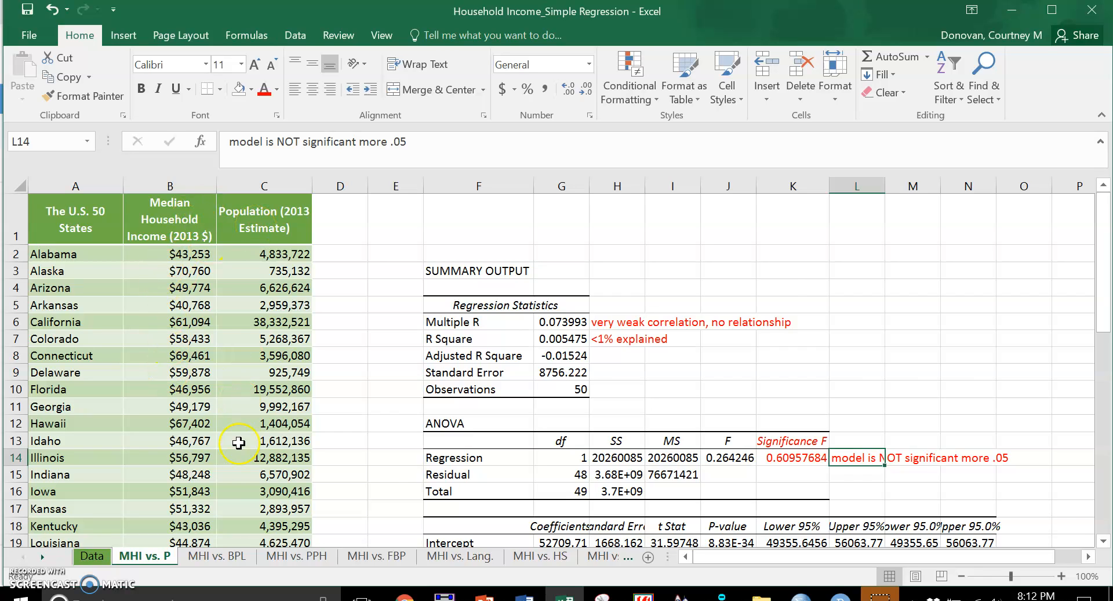
# Go to the MHI vs. BPL sheet and examine its median household income and below-poverty-level columns beside the regression output.
pyautogui.click(217, 559)
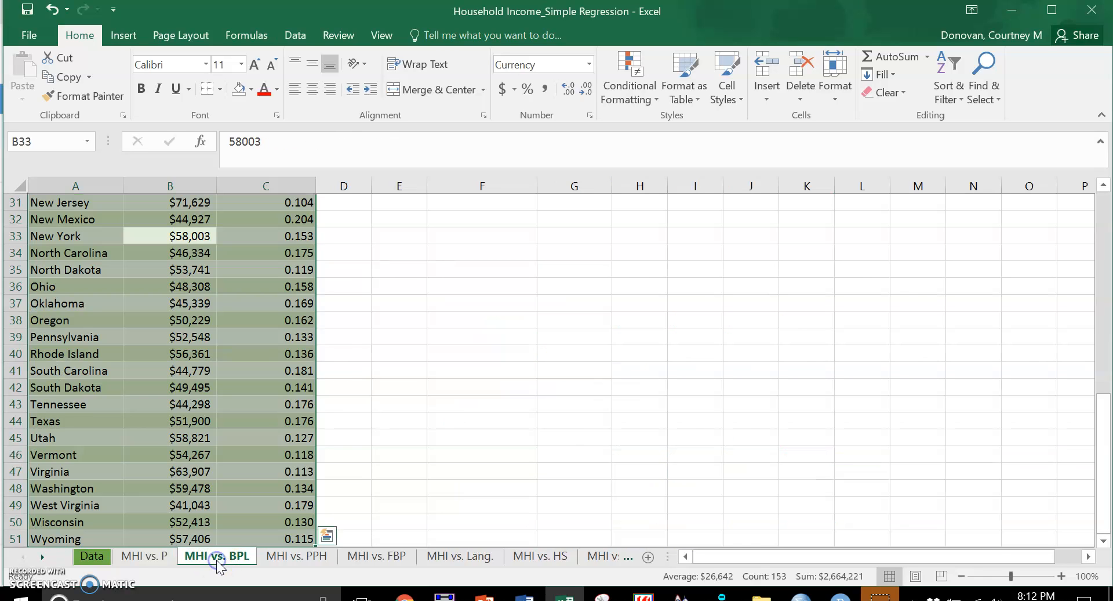
pyautogui.click(350, 365)
pyautogui.scroll(10, 351, 366)
pyautogui.scroll(1, 351, 366)
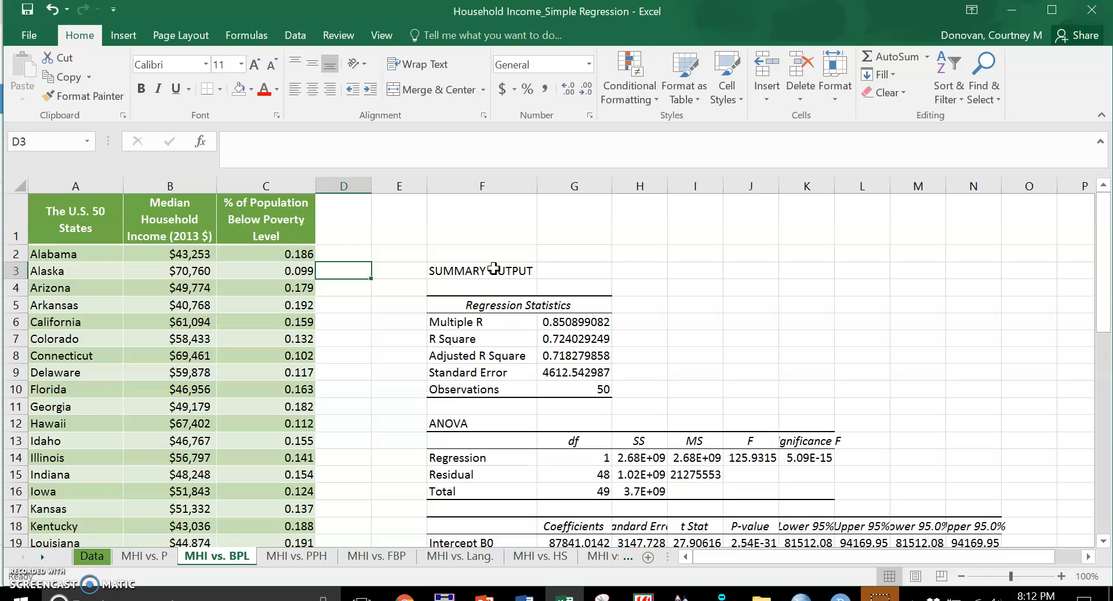
pyautogui.moveTo(163, 219); pyautogui.dragTo(144, 358)
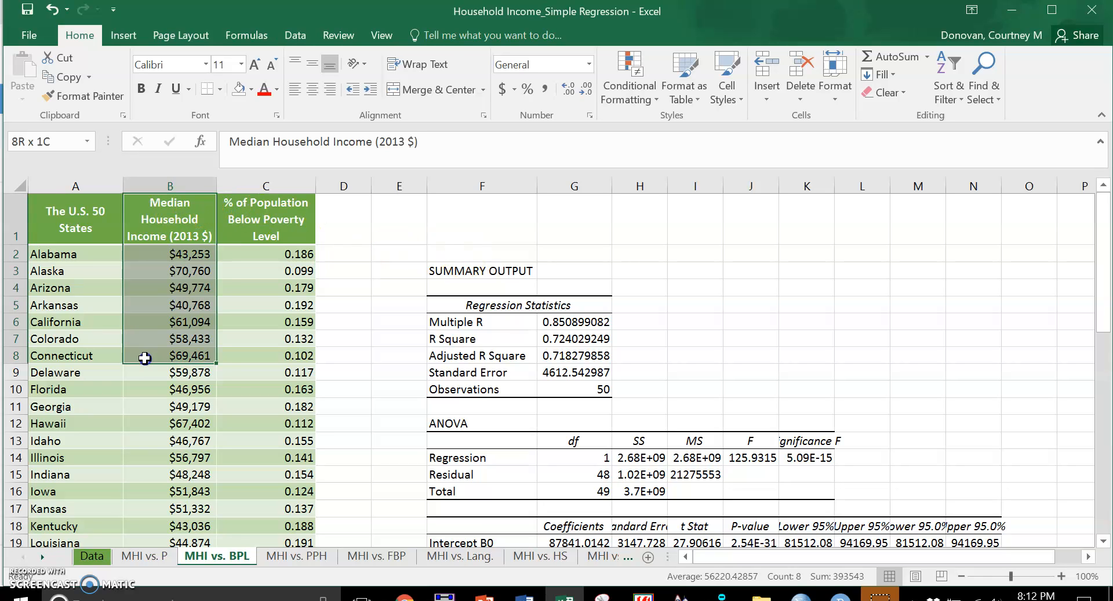
pyautogui.moveTo(293, 219); pyautogui.dragTo(297, 317)
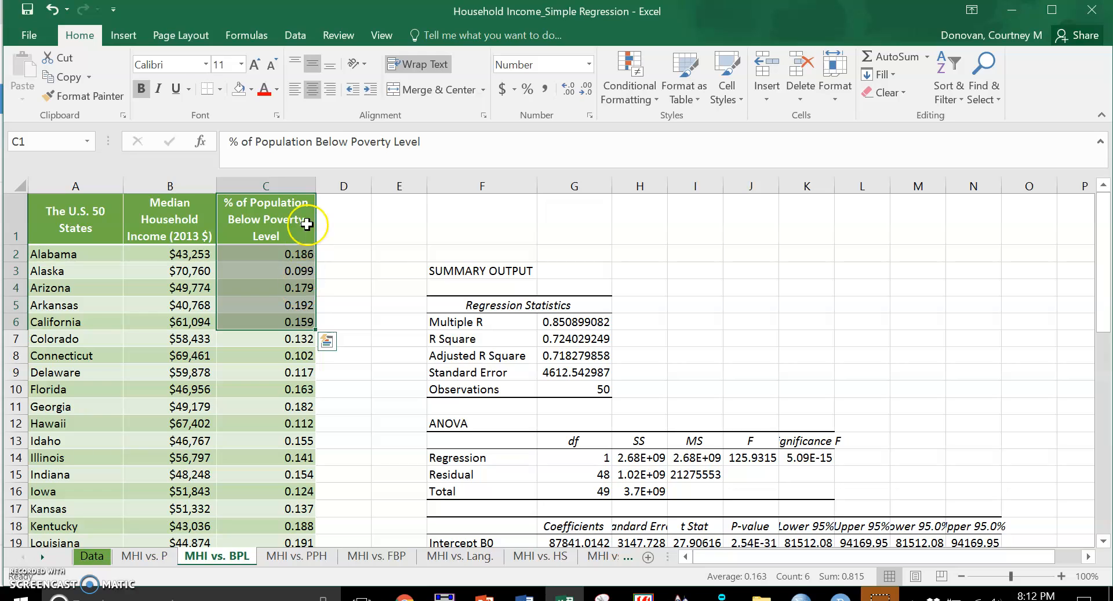
pyautogui.click(290, 267)
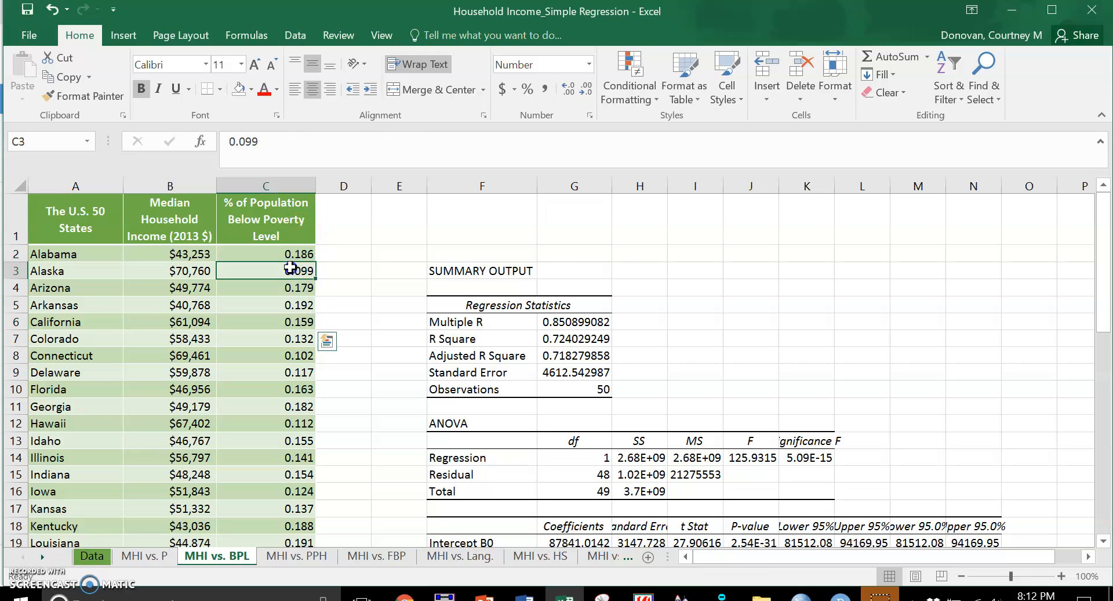
pyautogui.moveTo(290, 269); pyautogui.dragTo(283, 384)
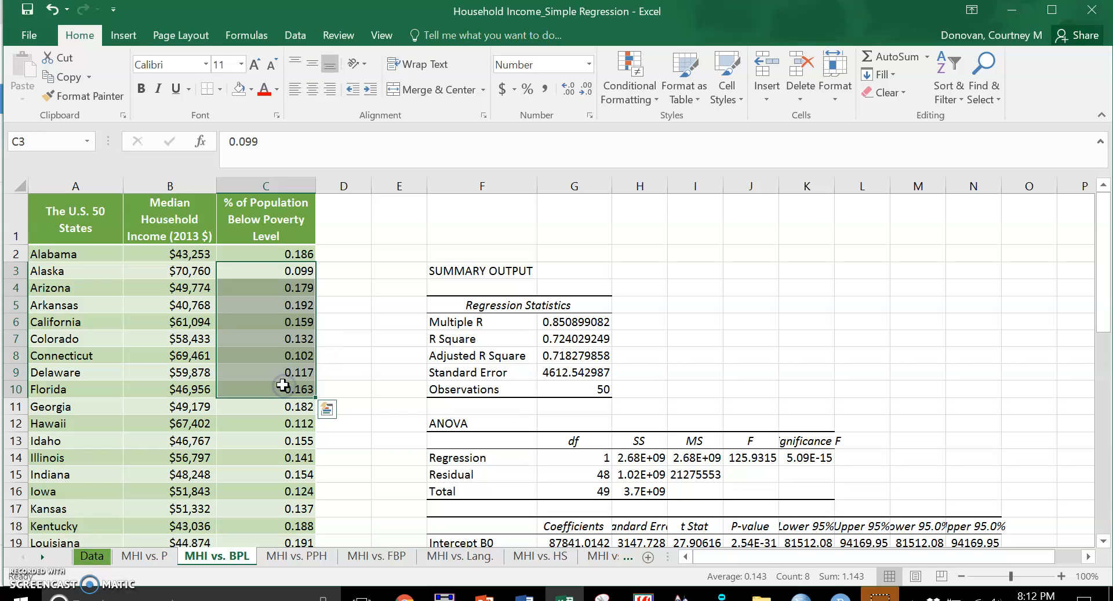
pyautogui.moveTo(177, 302); pyautogui.dragTo(183, 393)
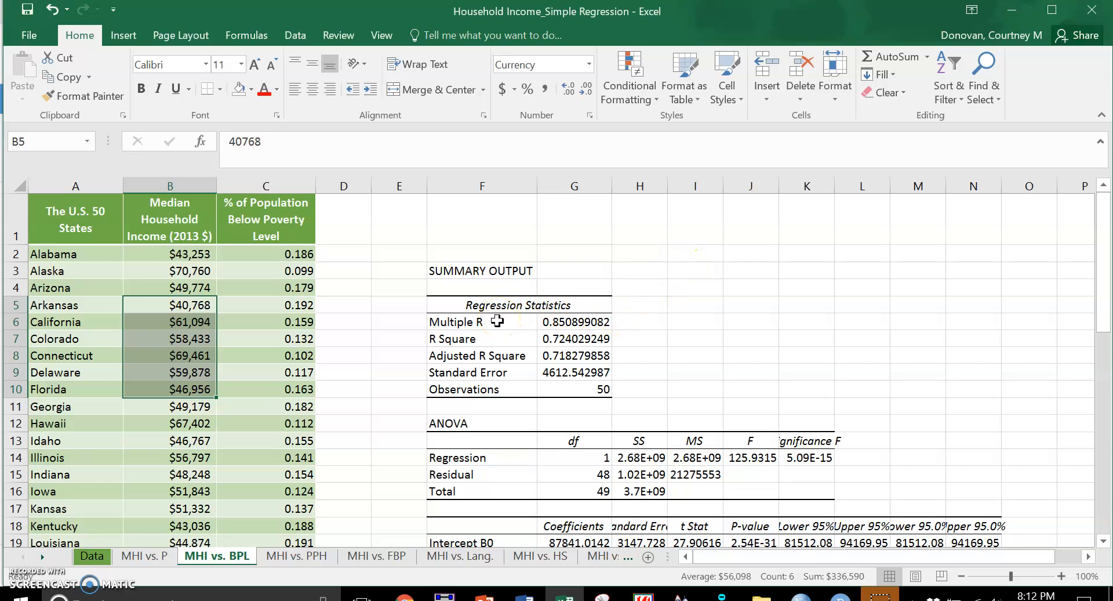
# Add the note "strong relationship, look at graph direction" in red in H6 beside the Multiple R value.
pyautogui.click(652, 326)
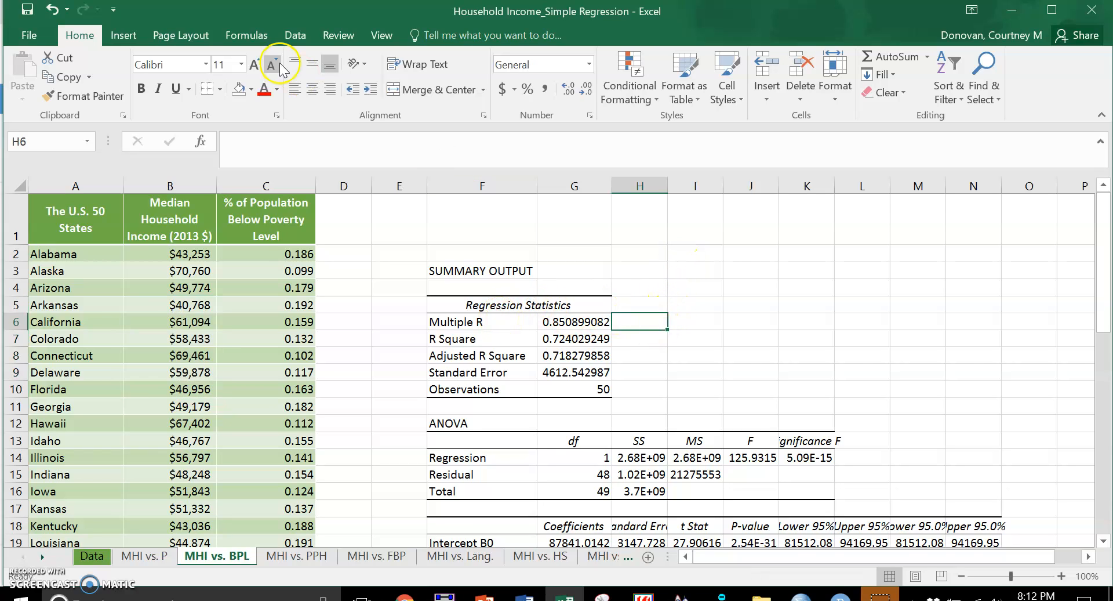
pyautogui.click(268, 90)
pyautogui.write('strong relationship')
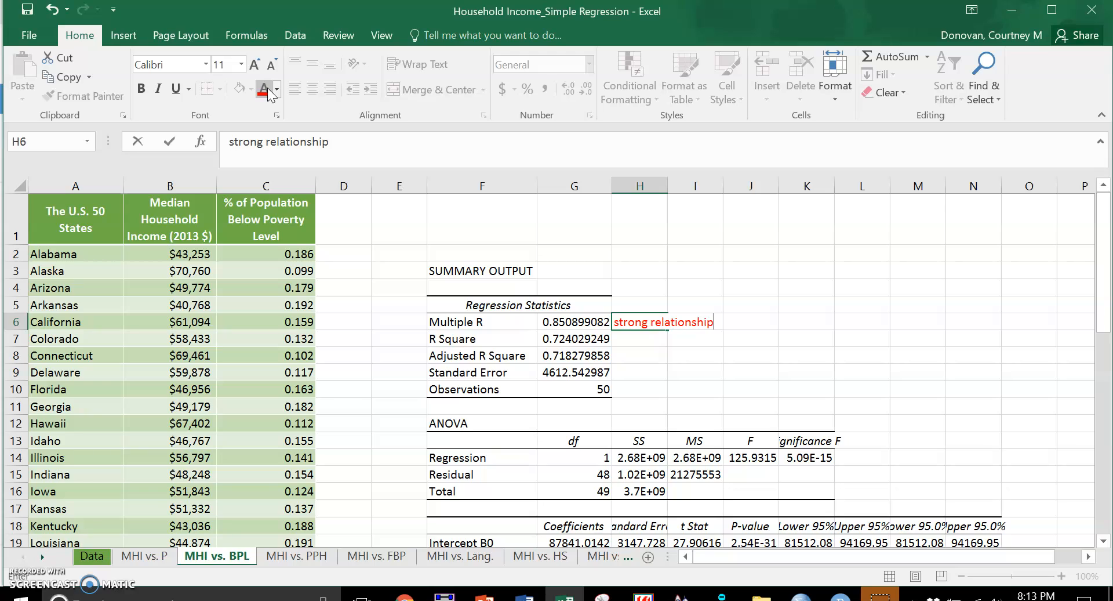
pyautogui.write(', looka t')
pyautogui.press('BackSpace')
pyautogui.press('BackSpace')
pyautogui.press('BackSpace')
pyautogui.write('at graph direction')
pyautogui.press('Return')
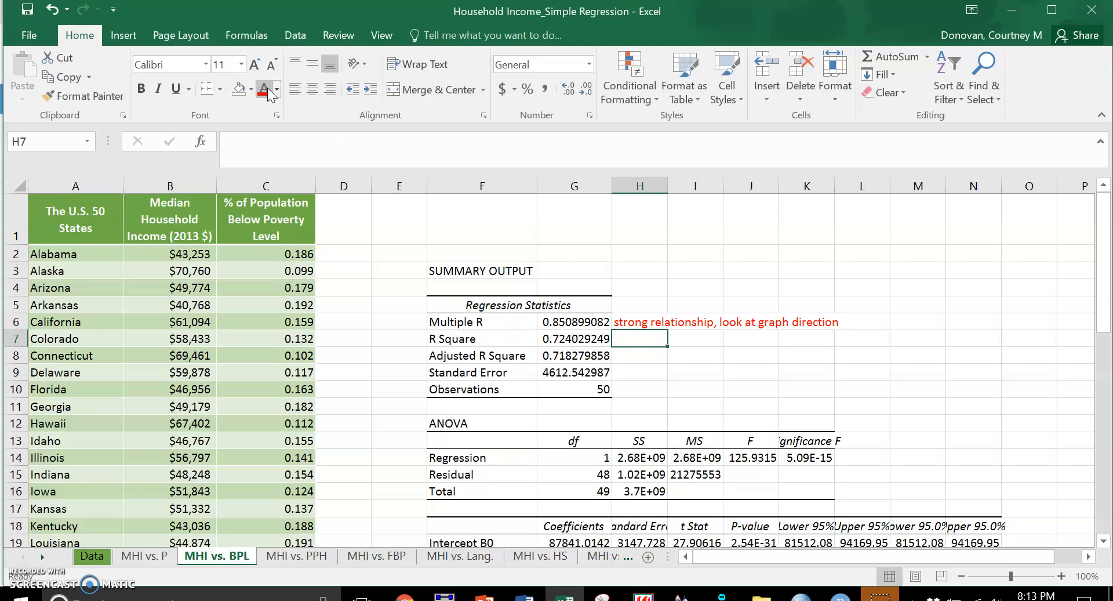
# Add the note "72% of income can be explained by Below poverty" in red in H7 beside the R Square value.
pyautogui.click(267, 88)
pyautogui.write('72%')
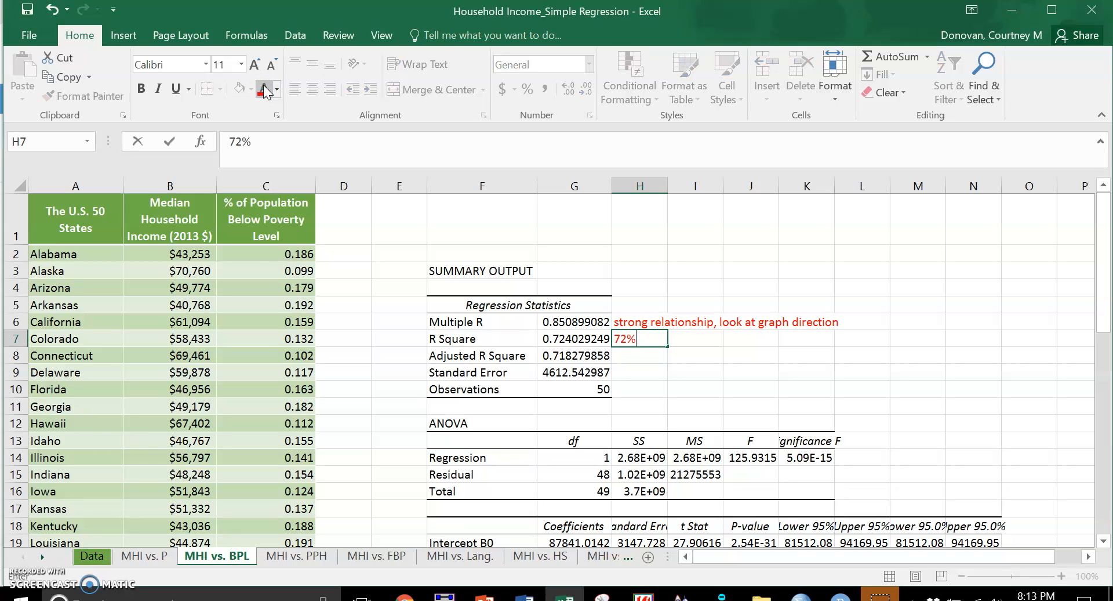
pyautogui.write(' of income')
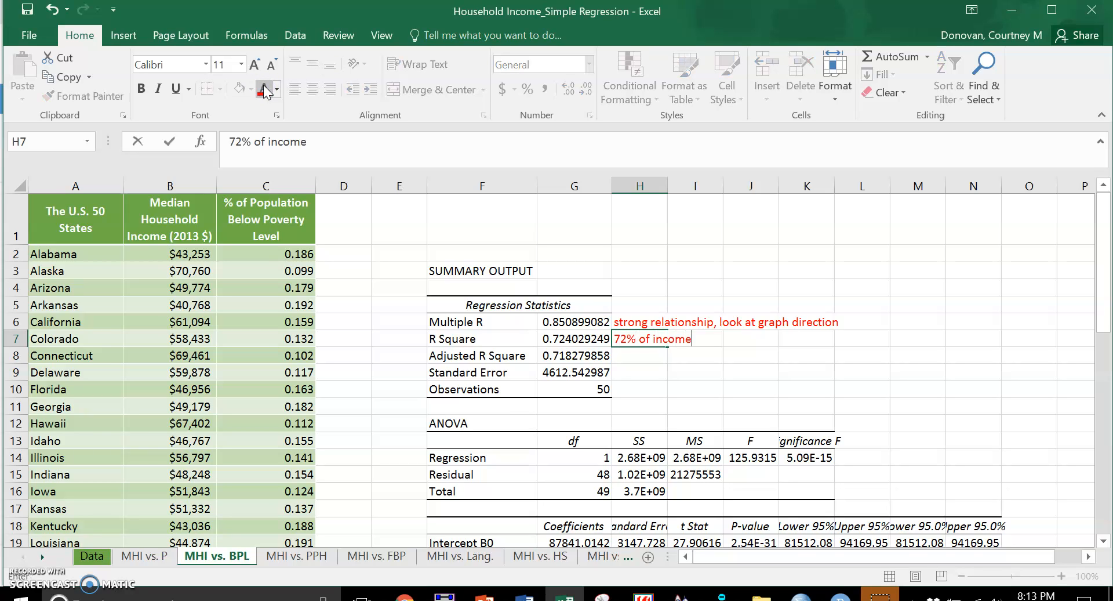
pyautogui.write(' can be explaine')
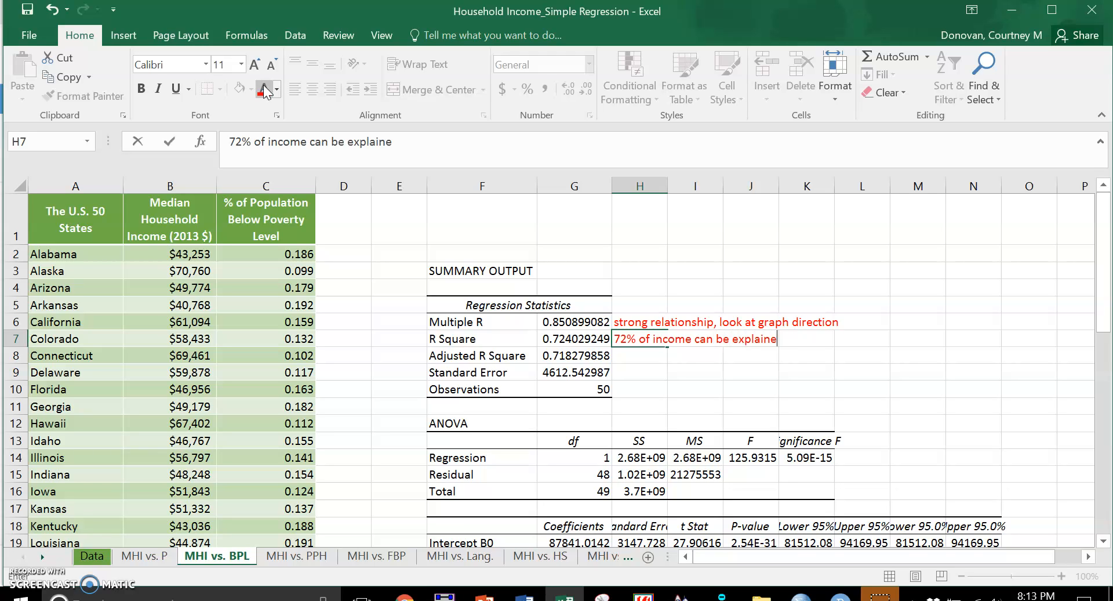
pyautogui.write('d by Below poverty')
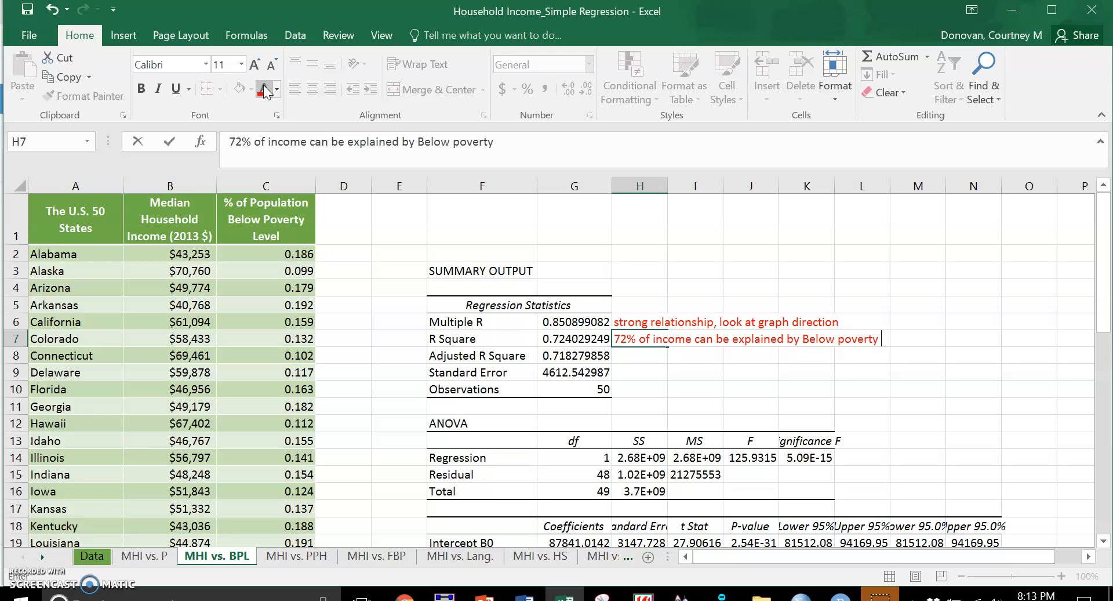
pyautogui.press('Return')
# Add the note "sample size" in red in H10 beside the Observations value.
pyautogui.press('Return')
pyautogui.press('Return')
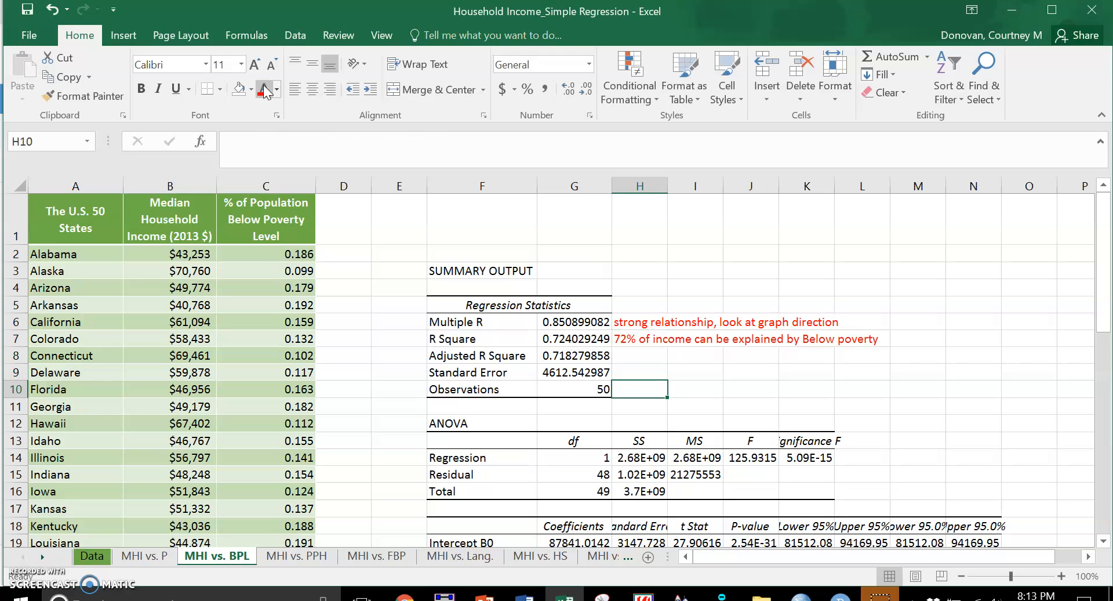
pyautogui.click(264, 89)
pyautogui.write('sample size')
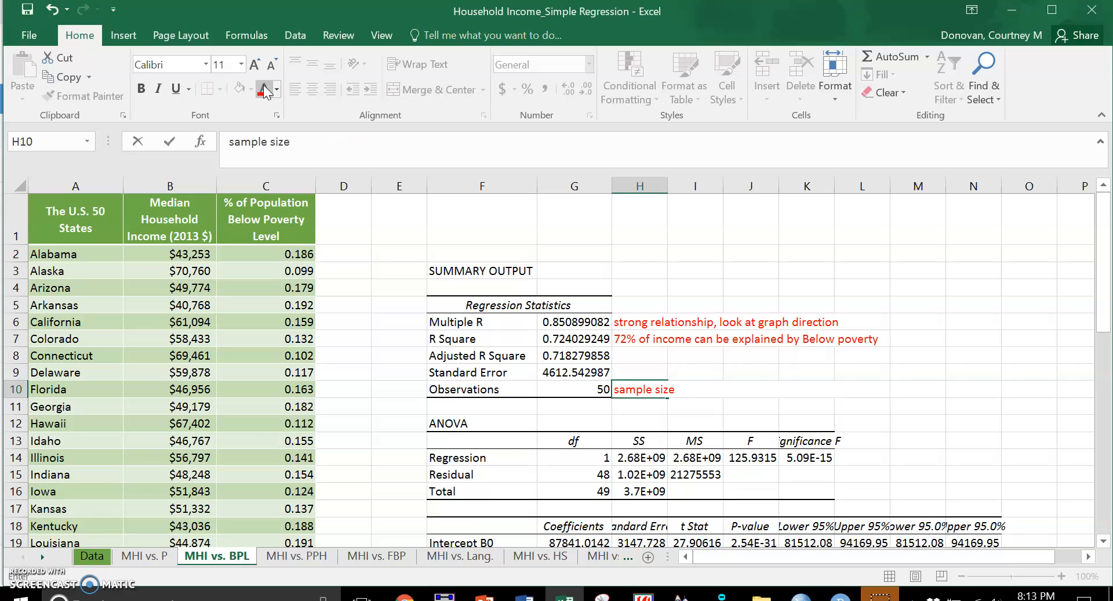
pyautogui.press('Return')
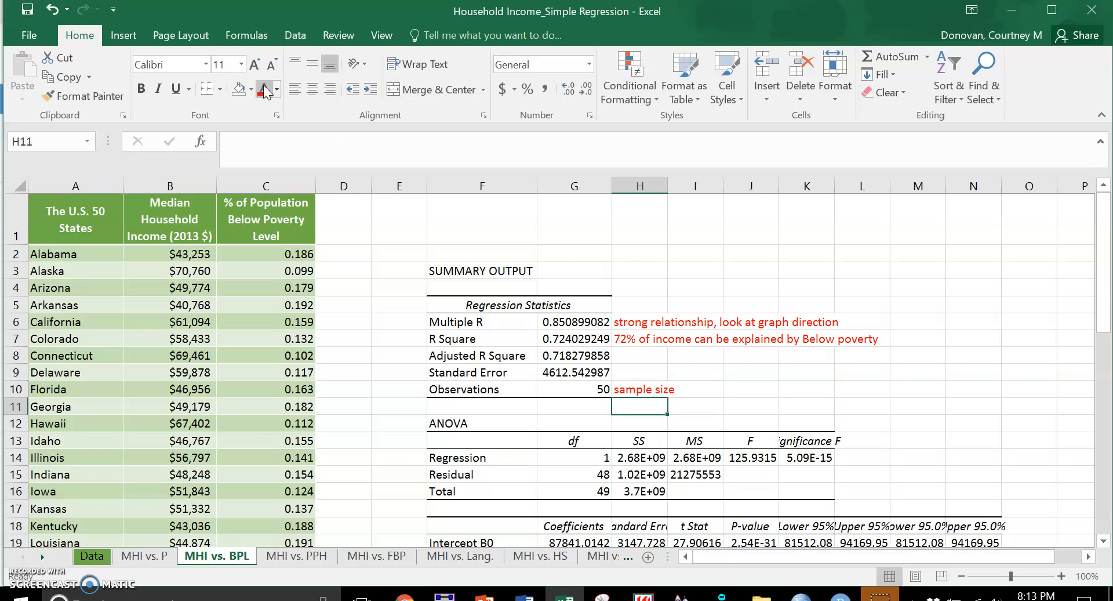
pyautogui.click(497, 307)
pyautogui.click(573, 394)
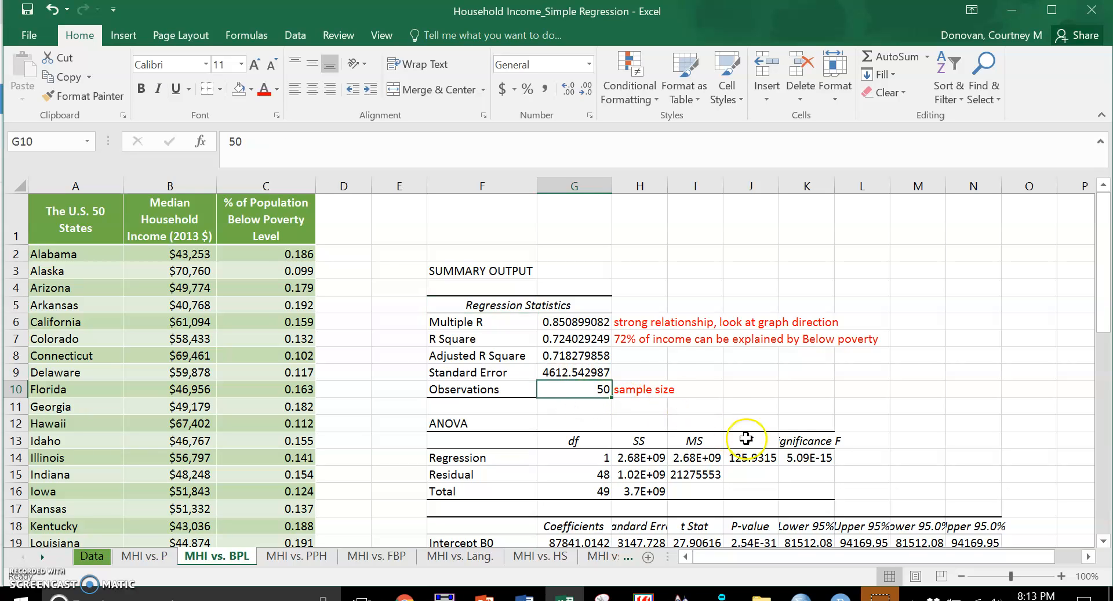
# Widen column K to fit the Significance F heading and select the value below it.
pyautogui.moveTo(833, 188); pyautogui.dragTo(851, 189)
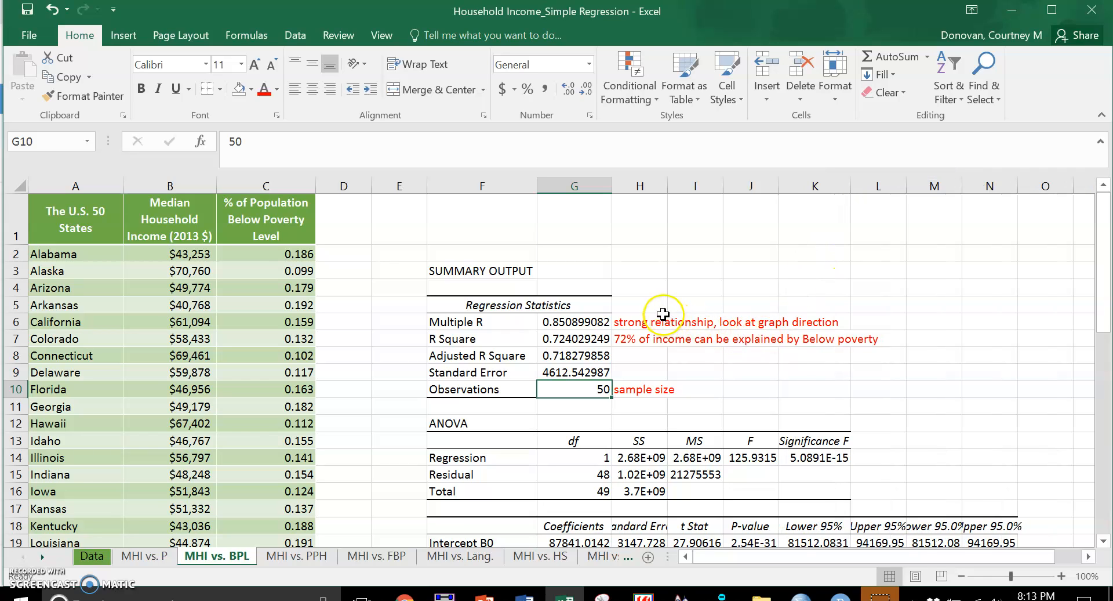
pyautogui.moveTo(817, 441); pyautogui.dragTo(823, 457)
pyautogui.click(823, 457)
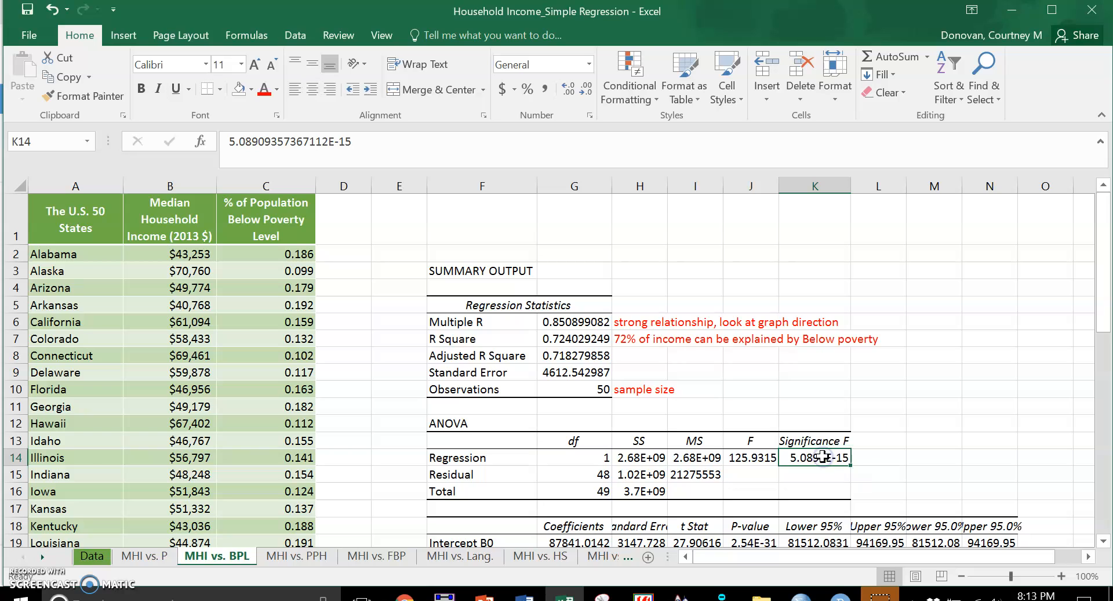
# Add the note "SIG" in red in L14 beside the Significance F value.
pyautogui.click(865, 458)
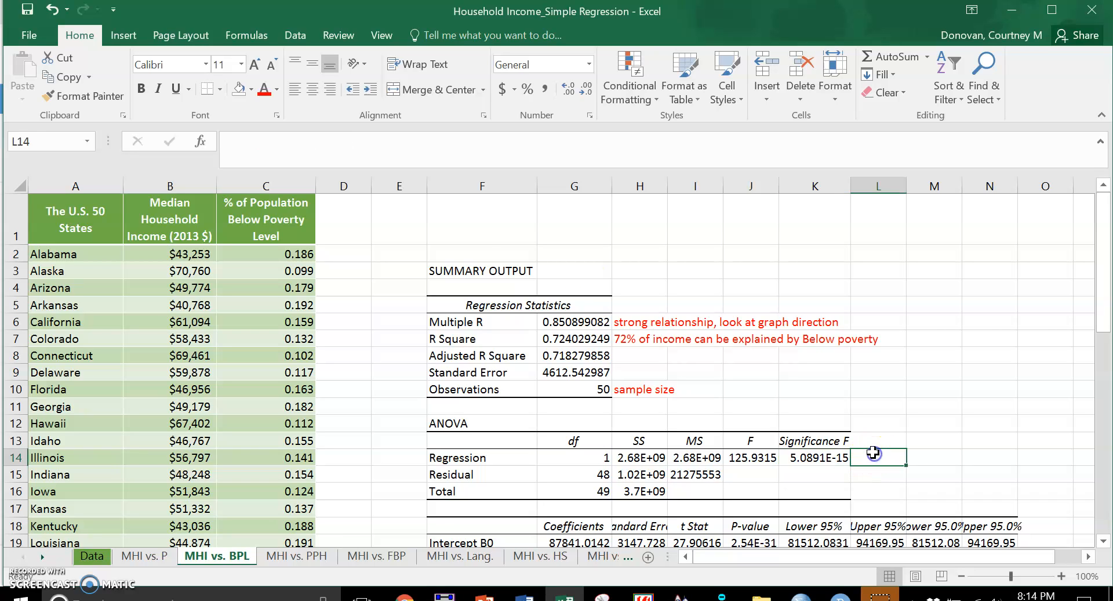
pyautogui.click(266, 95)
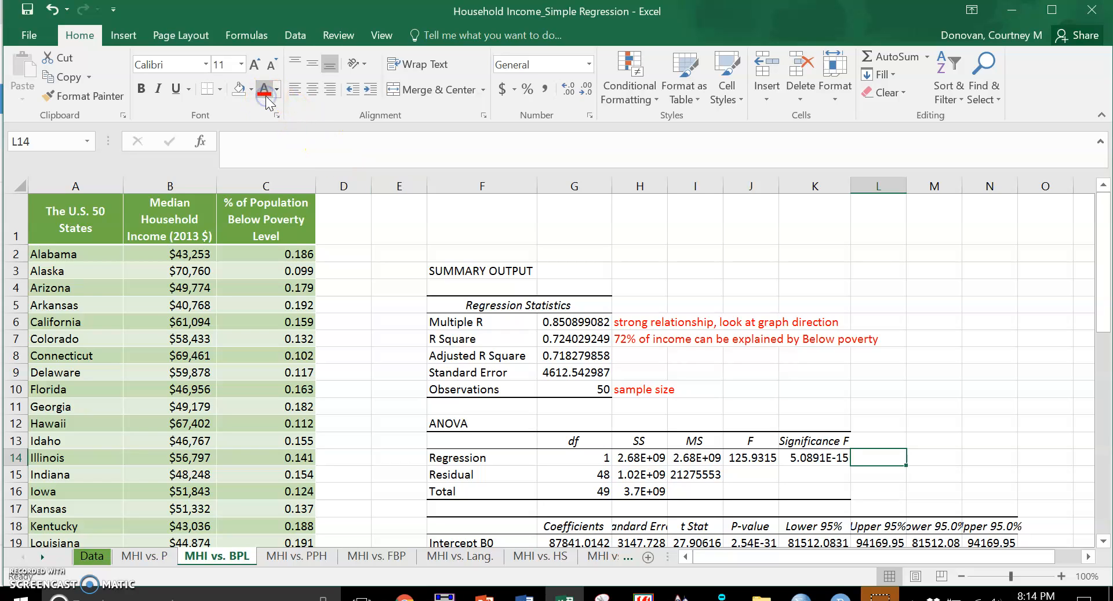
pyautogui.write('SIF')
pyautogui.press('BackSpace')
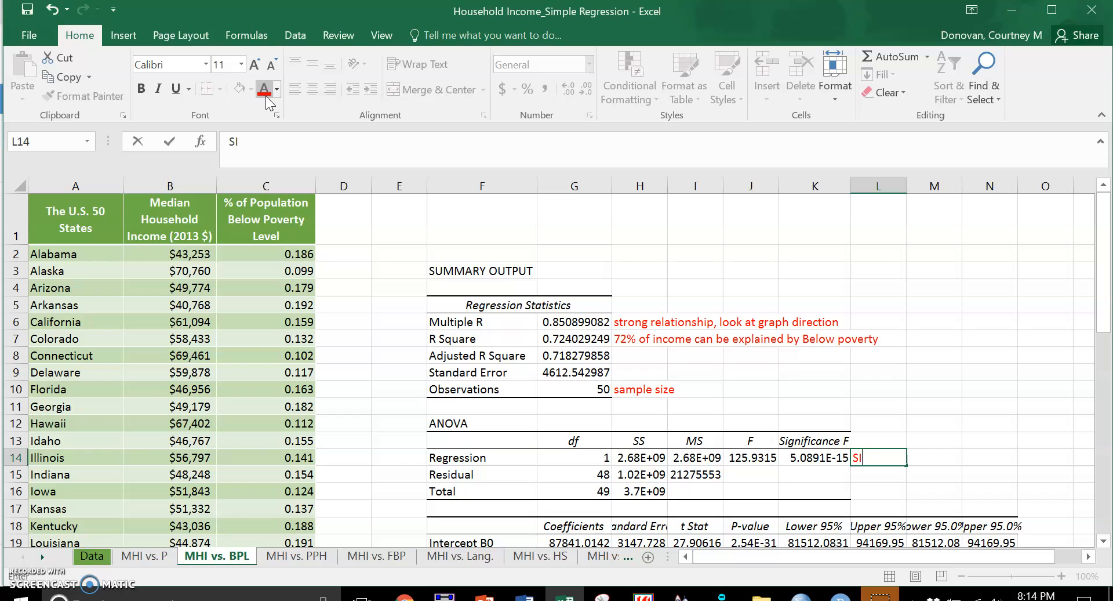
pyautogui.write('G')
pyautogui.press('Return')
# Widen column G slightly and fill the coefficient labels and values in F18:G20 with light green.
pyautogui.press('Return')
pyautogui.press('Return')
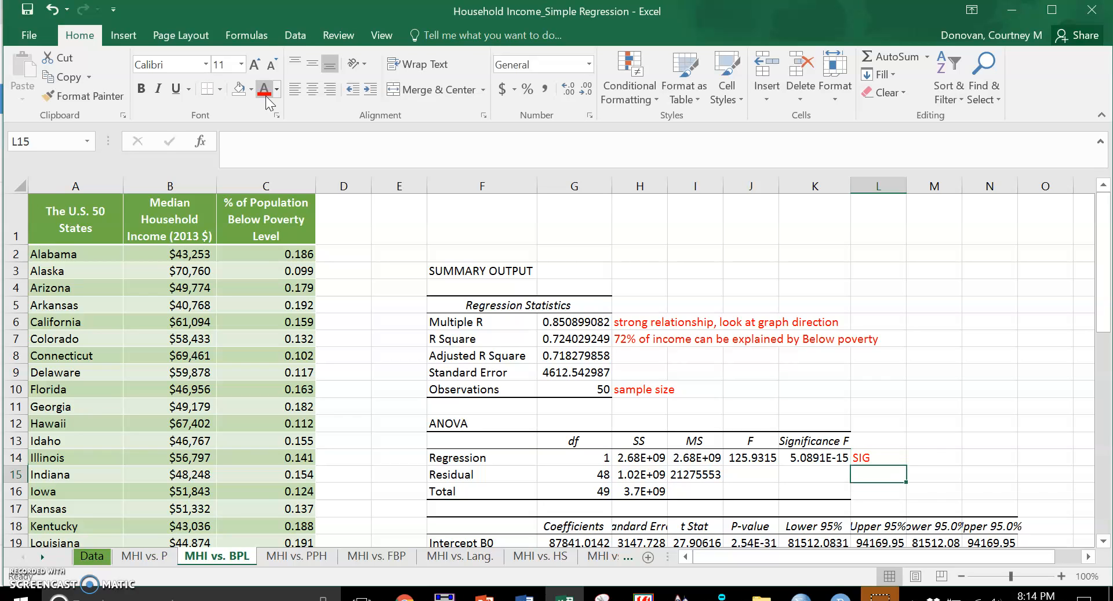
pyautogui.press('Return')
pyautogui.press('Return')
pyautogui.press('Return')
pyautogui.press('Return')
pyautogui.press('Return')
pyautogui.press('Return')
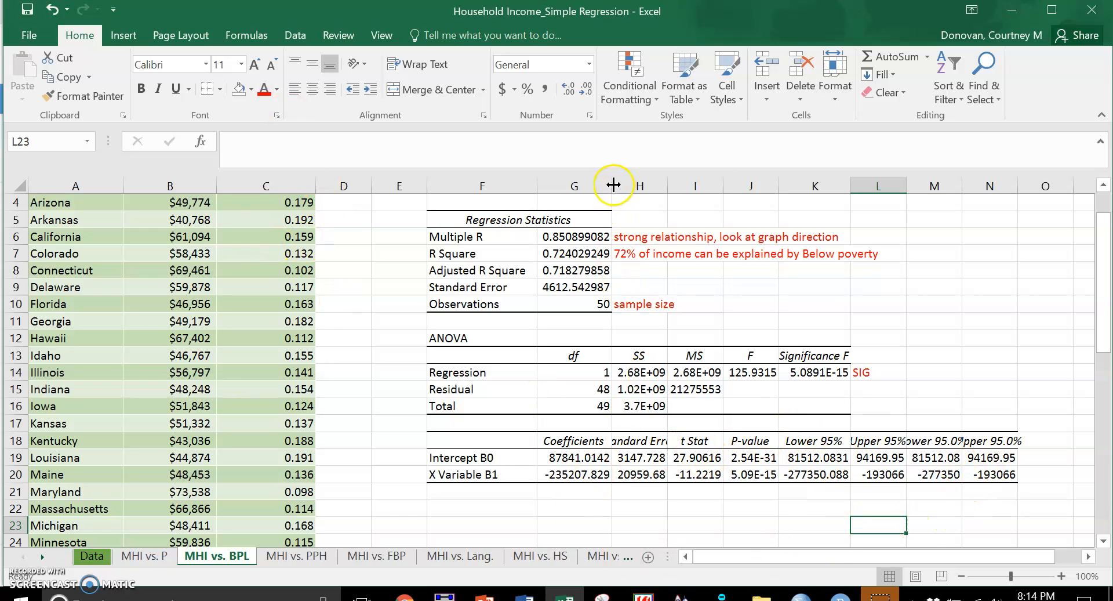
pyautogui.moveTo(612, 185); pyautogui.dragTo(620, 185)
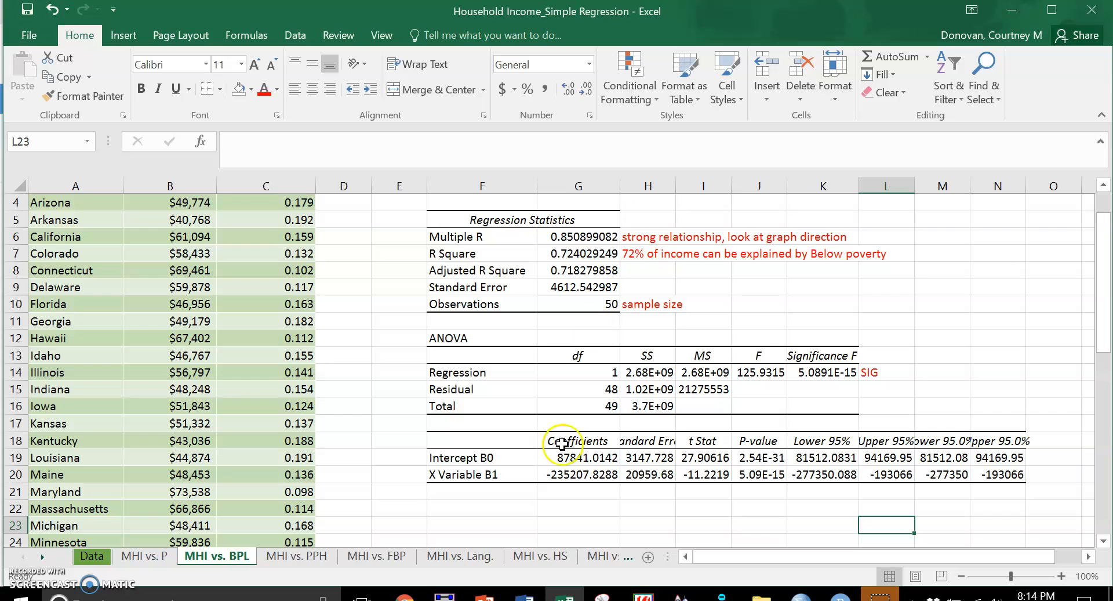
pyautogui.moveTo(559, 443); pyautogui.dragTo(504, 475)
pyautogui.click(251, 89)
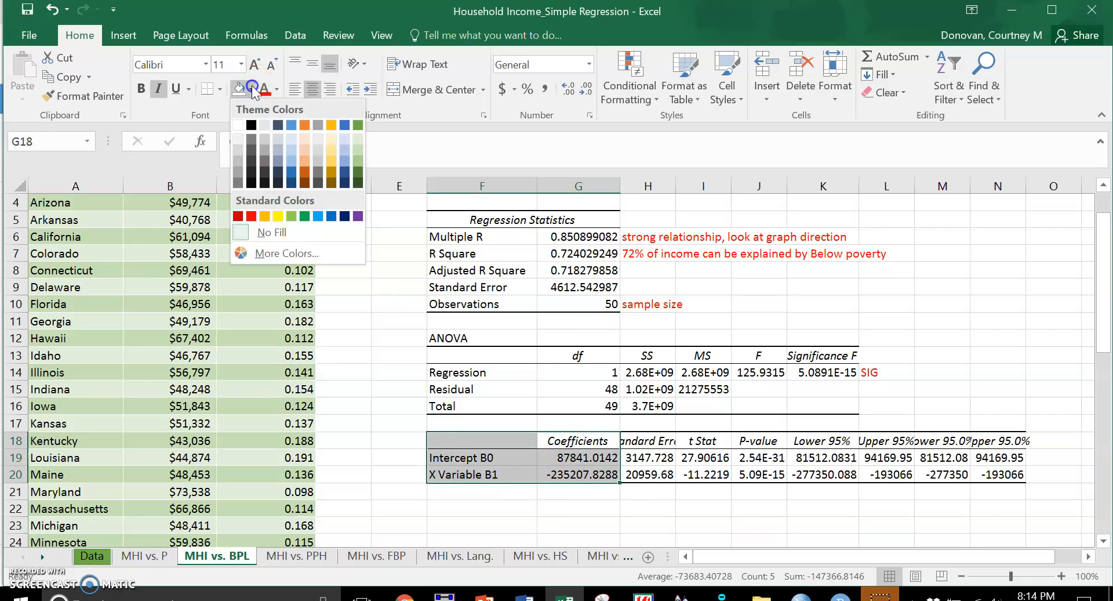
pyautogui.click(358, 141)
# Write the regression equation "Income = 87841 - 235207(Below Pov)" in G22, using the Intercept B0 and X Variable B1 coefficients.
pyautogui.click(464, 455)
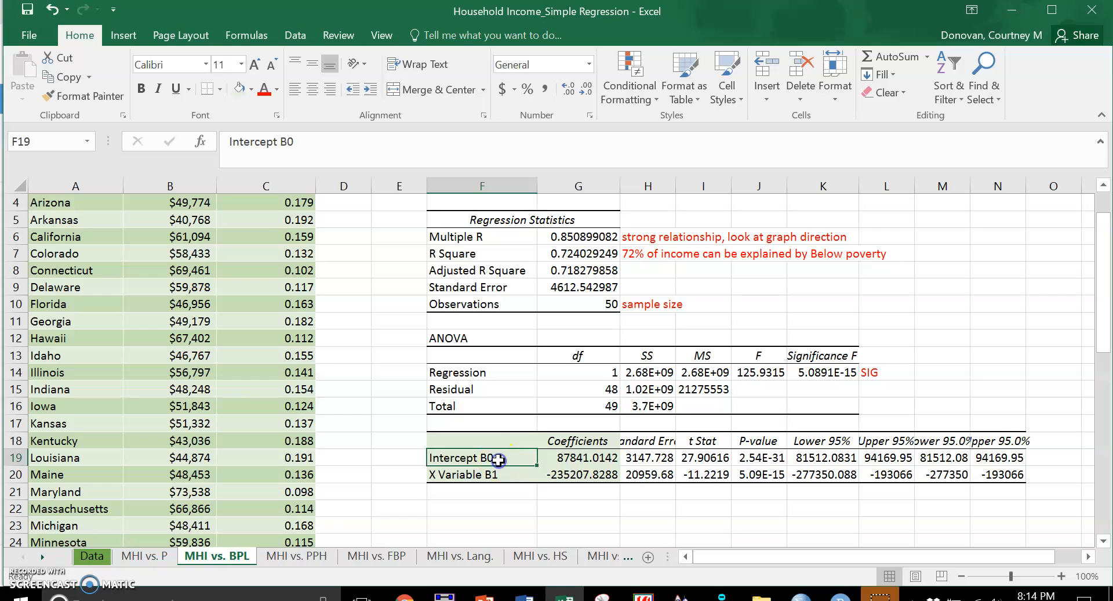
pyautogui.click(472, 479)
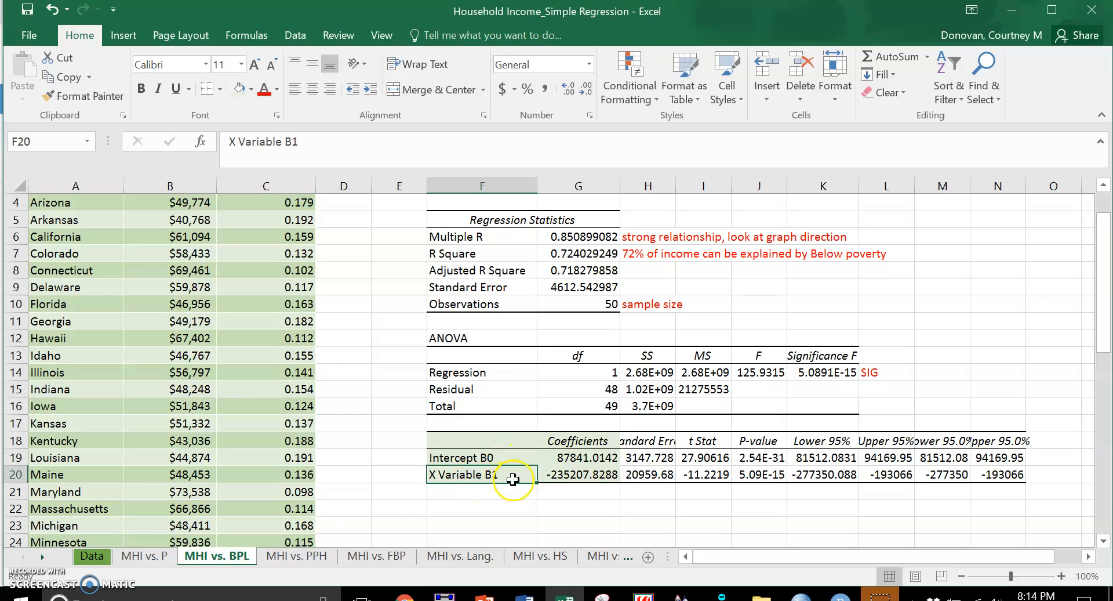
pyautogui.click(578, 458)
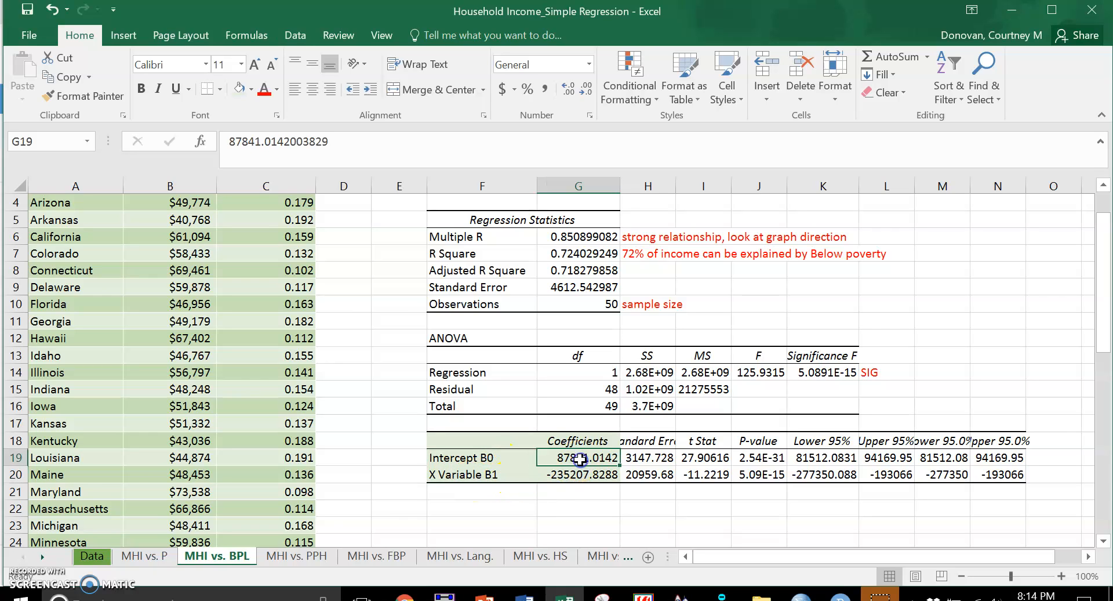
pyautogui.click(582, 485)
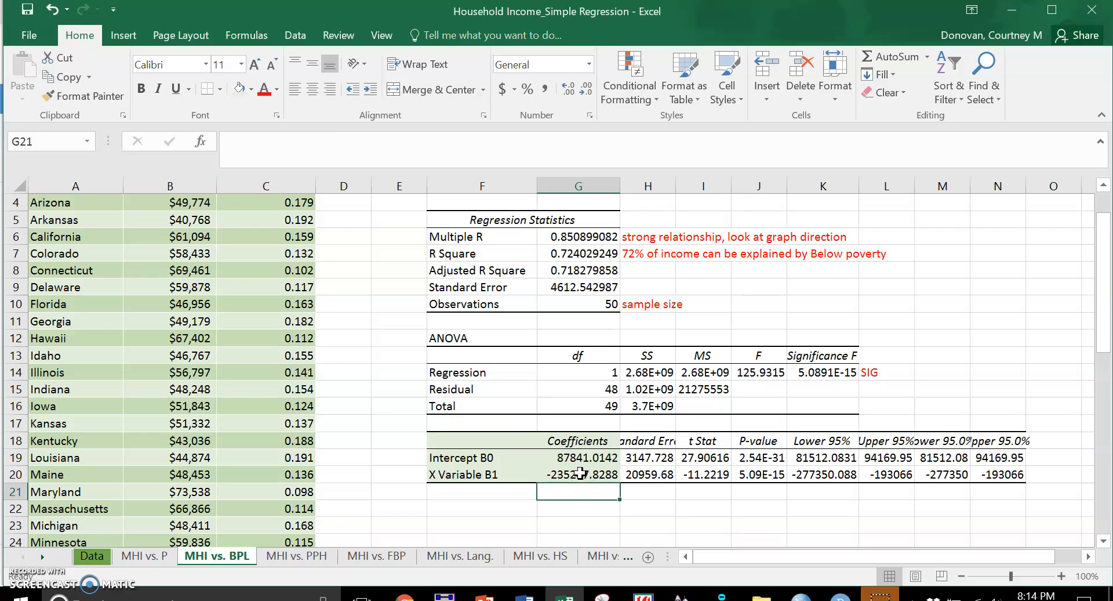
pyautogui.click(575, 514)
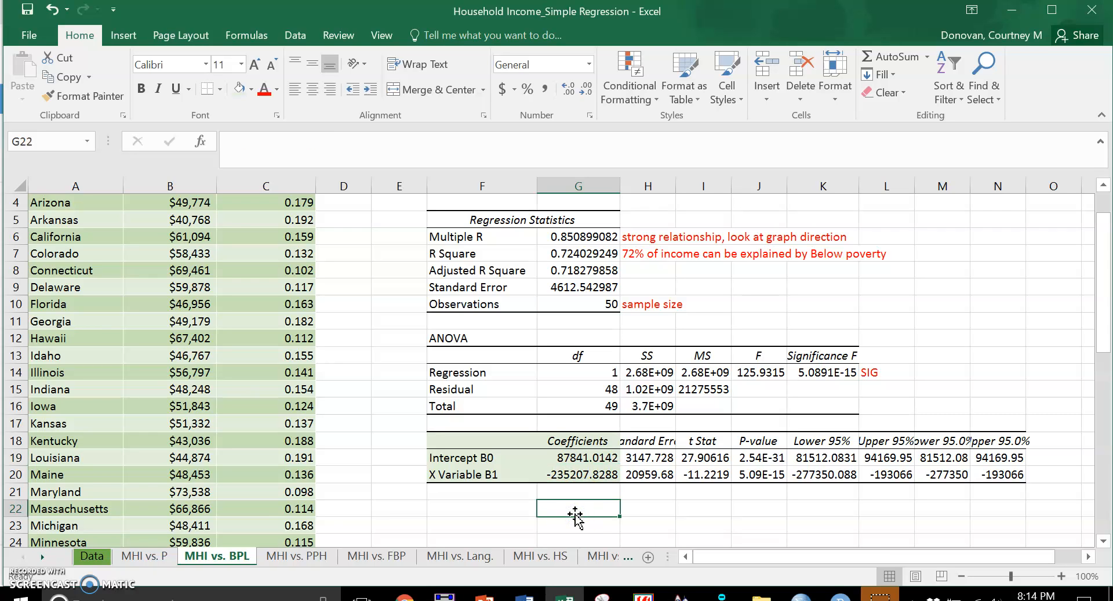
pyautogui.write('Income =')
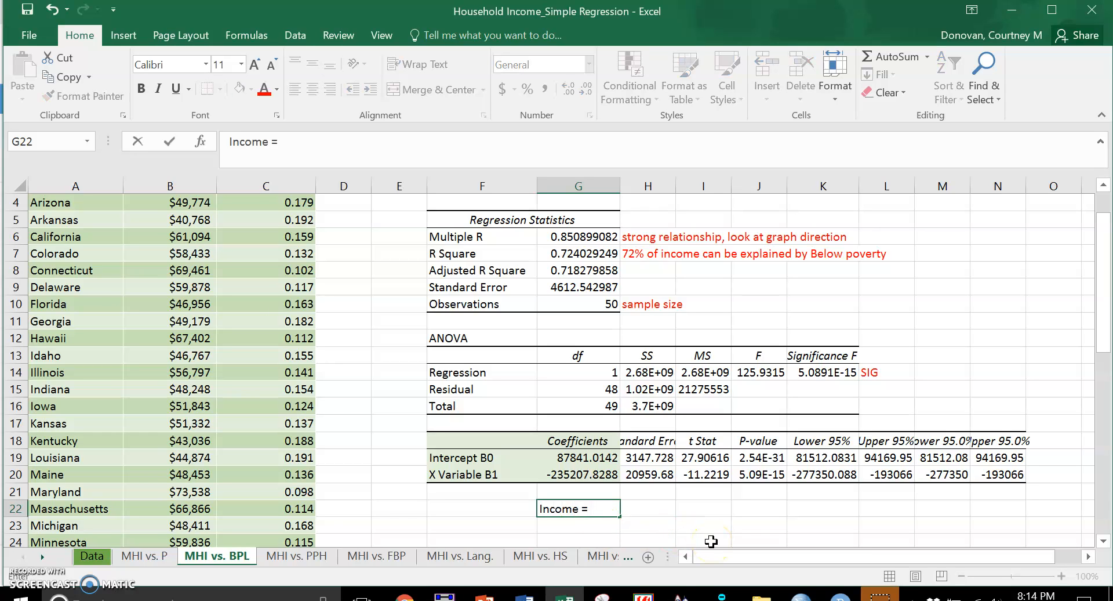
pyautogui.write(' 8')
pyautogui.write('7')
pyautogui.write('84')
pyautogui.write('1')
pyautogui.write(' +')
pyautogui.press('BackSpace')
pyautogui.press('BackSpace')
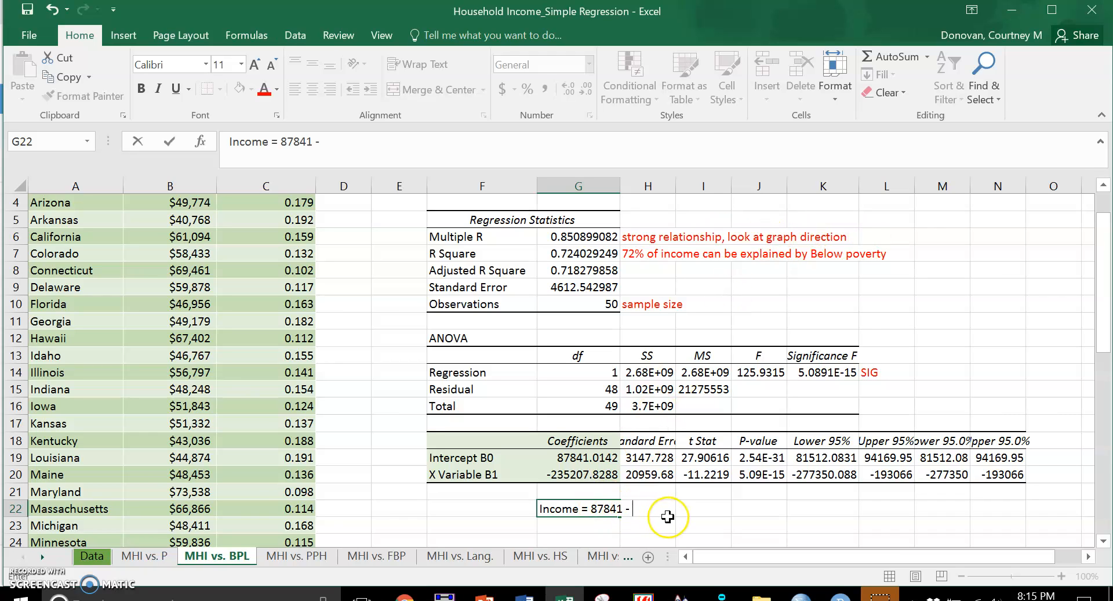
pyautogui.write('235207(')
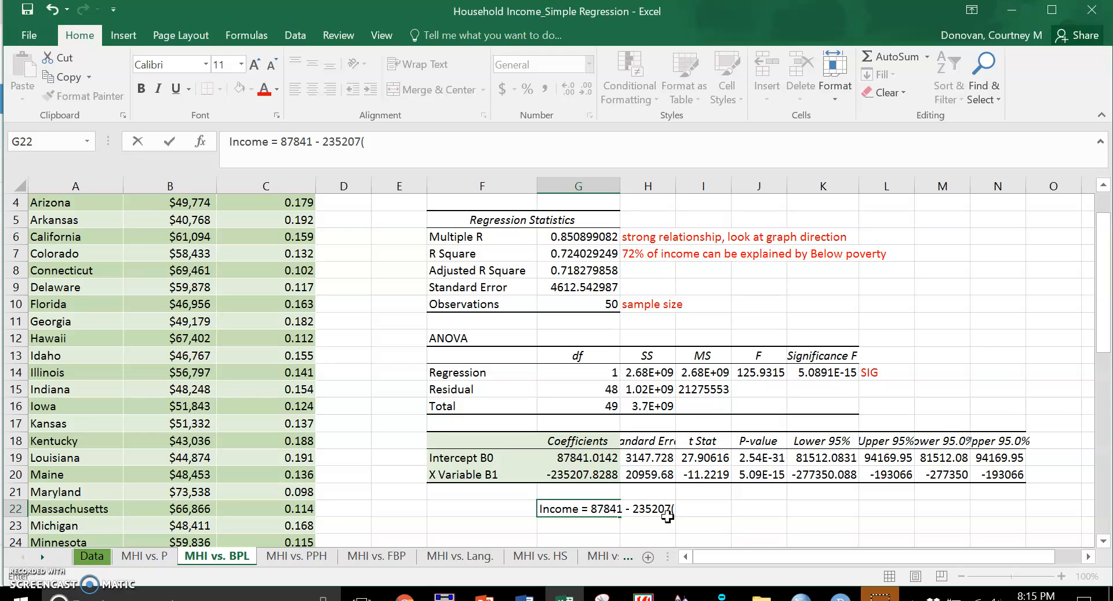
pyautogui.write('Below Pov)')
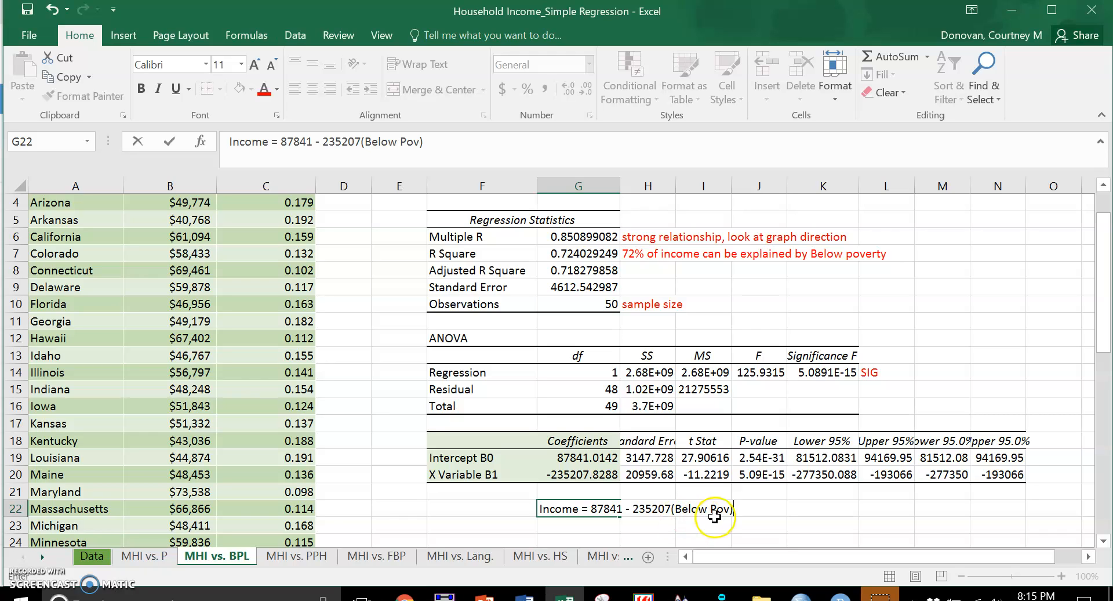
pyautogui.press('Return')
# Colour the regression equation text in G22 red.
pyautogui.click(561, 509)
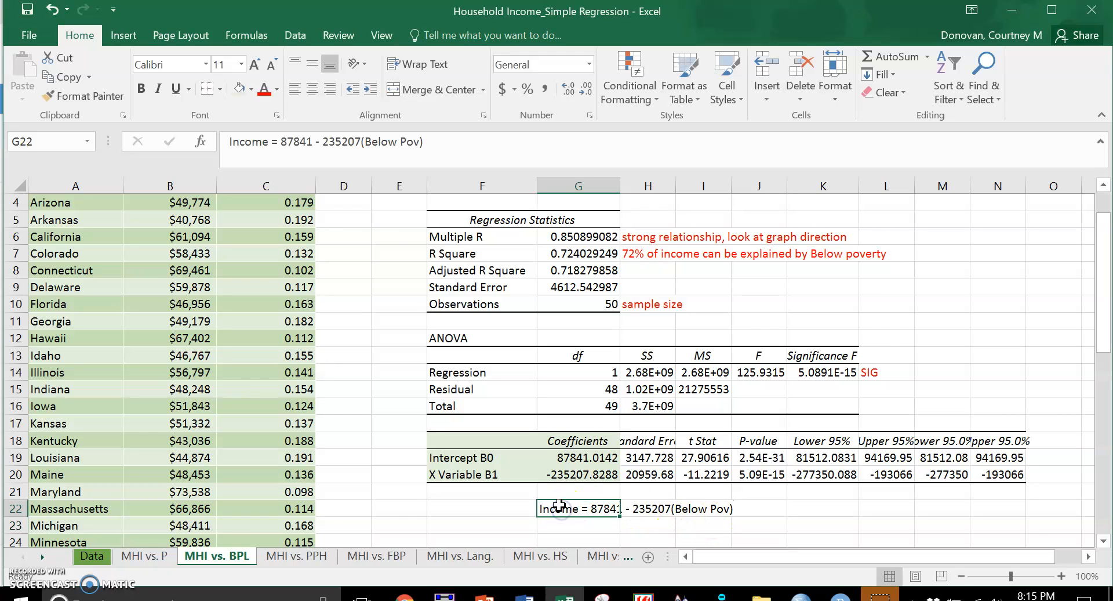
pyautogui.click(265, 92)
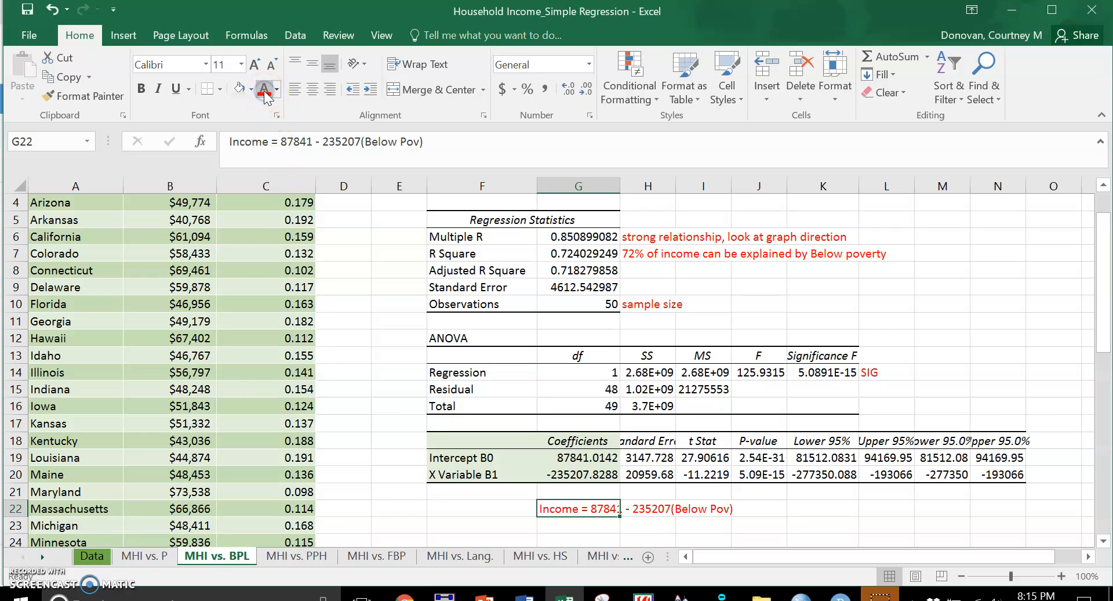
pyautogui.click(459, 512)
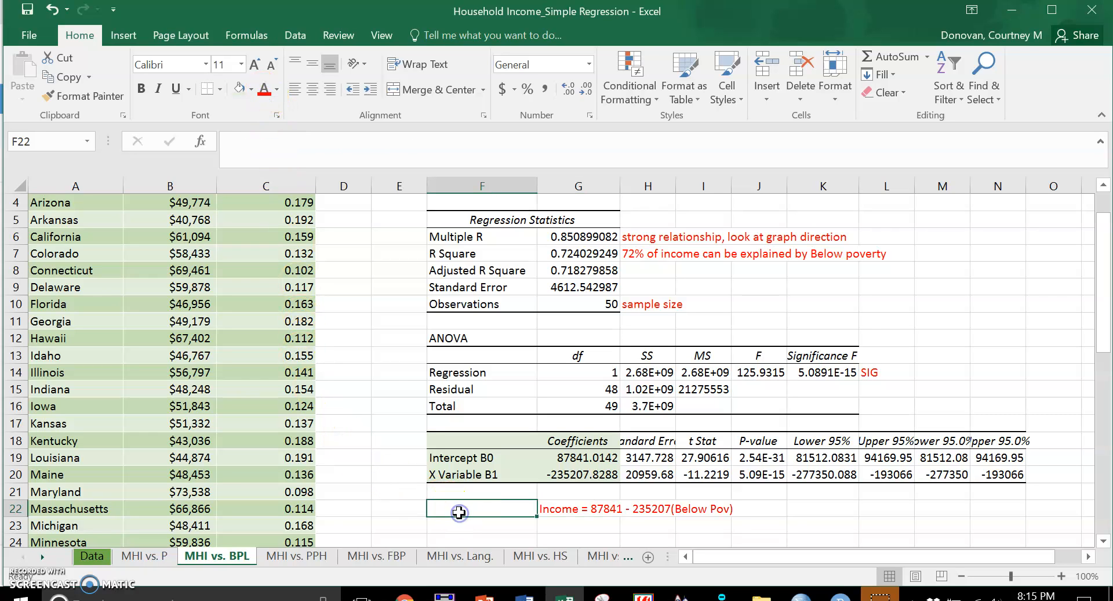